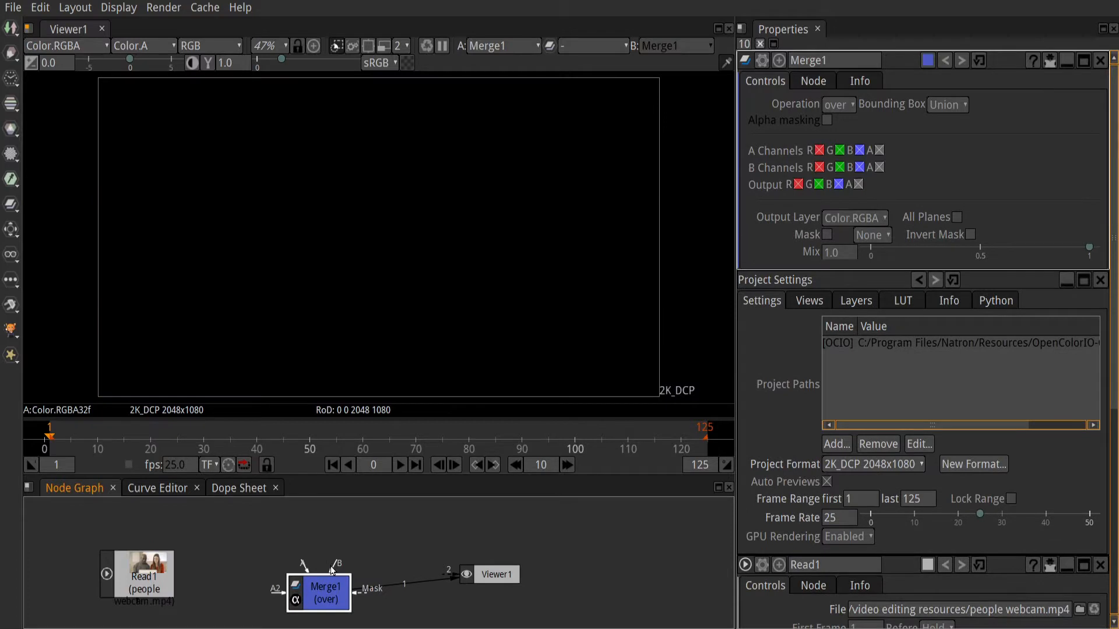
Step: Connect the Merge node's B input to the people webcam clip and add a RotoPaint node above the Merge node
{"action": "left_click_drag", "start_coordinate": [333, 568], "coordinate": [179, 576]}
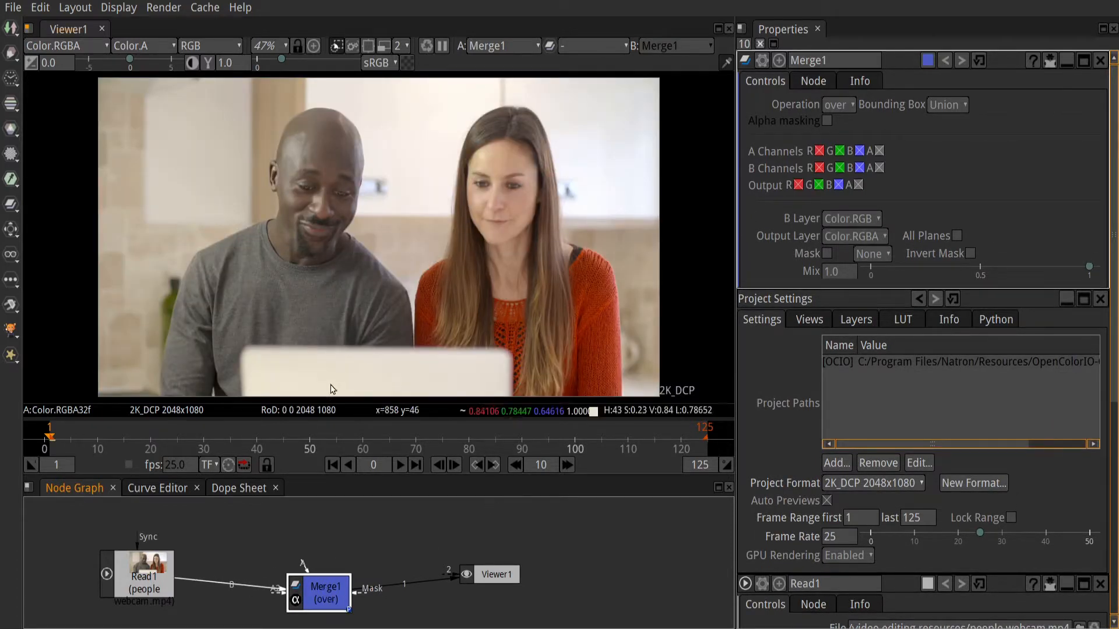
{"action": "left_click", "coordinate": [386, 531]}
{"action": "key", "text": "Tab"}
{"action": "type", "text": "ro"}
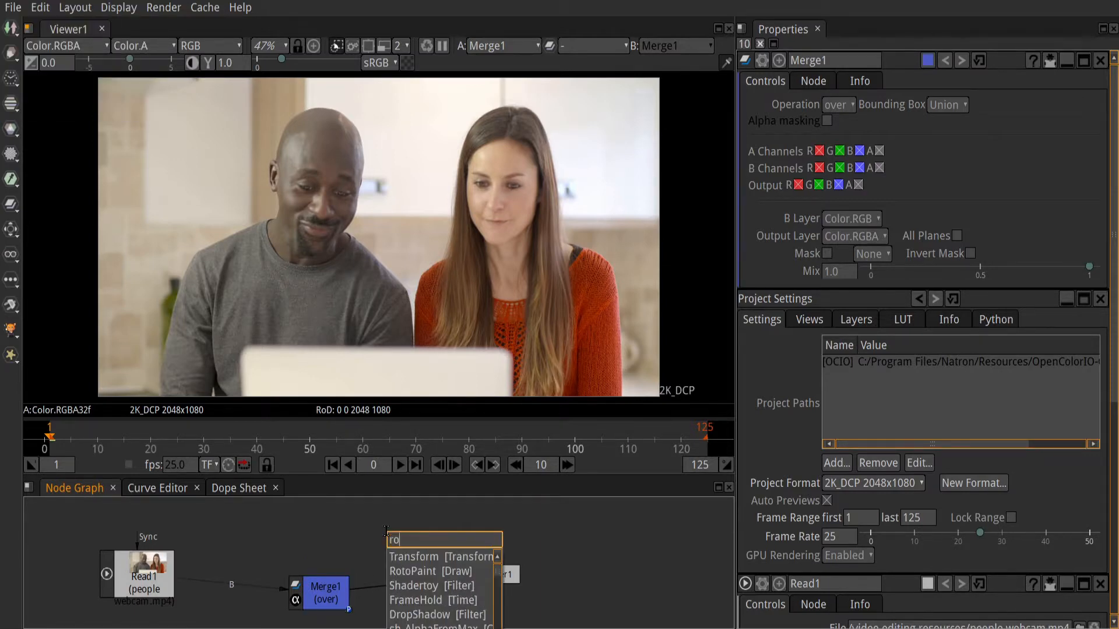
{"action": "key", "text": "Down"}
{"action": "key", "text": "Return"}
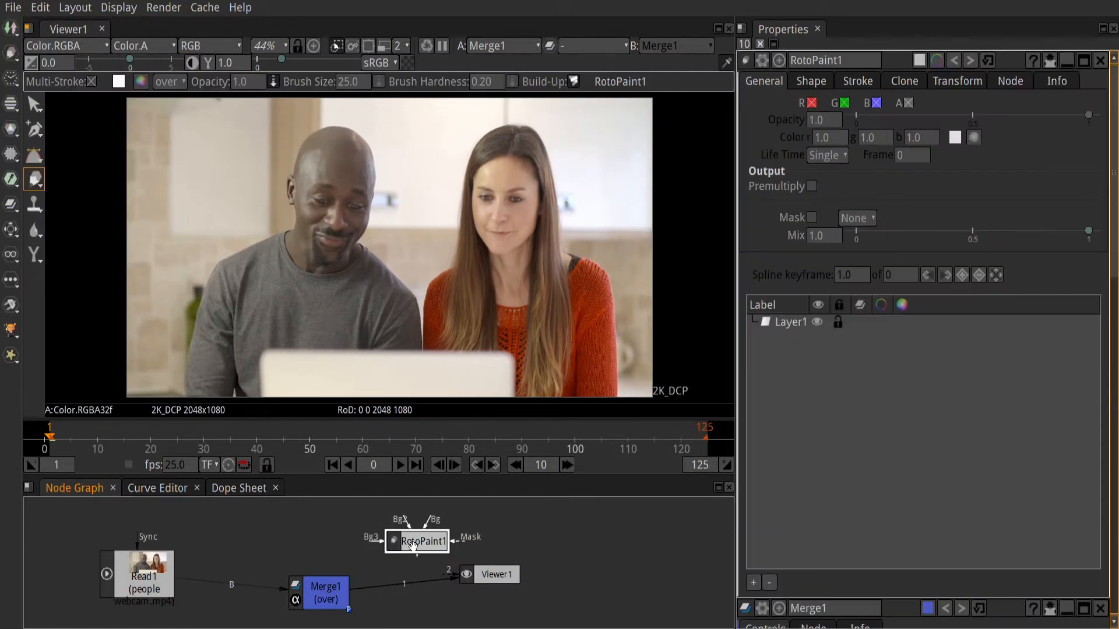
{"action": "left_click_drag", "start_coordinate": [412, 545], "coordinate": [411, 527]}
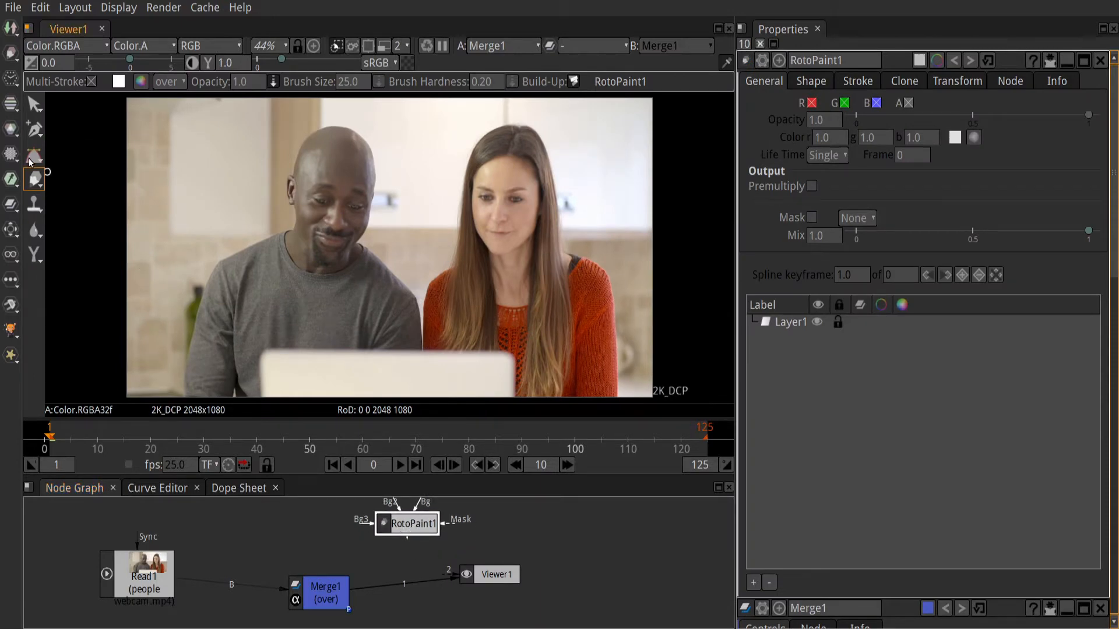
Step: Go to the last frame, 125, and draw an ellipse around the man's head with the RotoPaint Ellipse tool
{"action": "left_click", "coordinate": [42, 174]}
{"action": "left_click", "coordinate": [54, 169]}
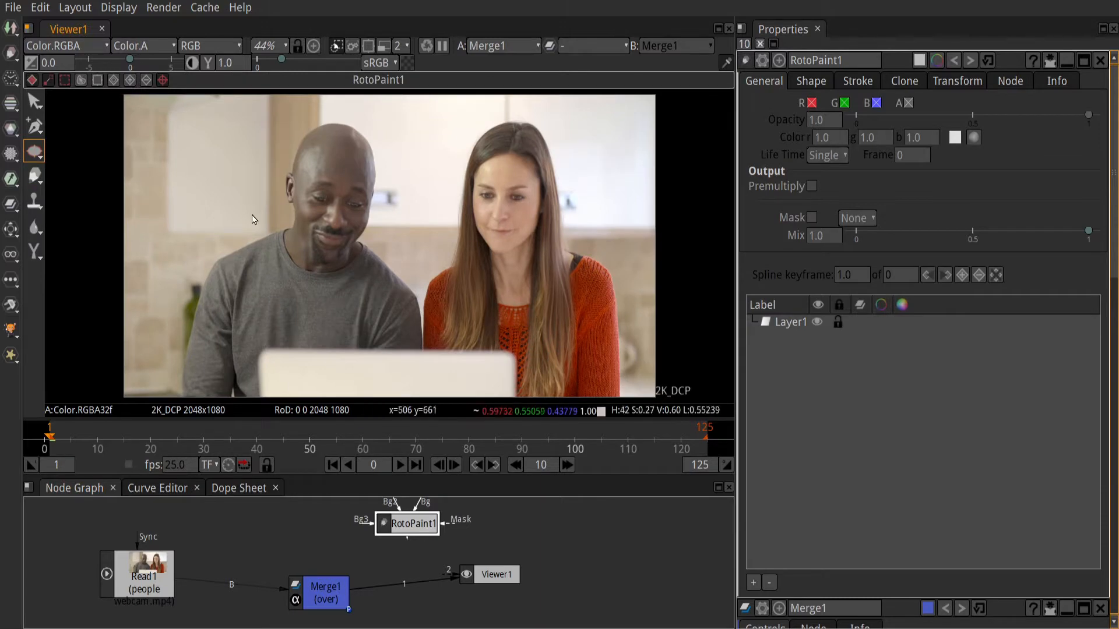
{"action": "left_click", "coordinate": [415, 466]}
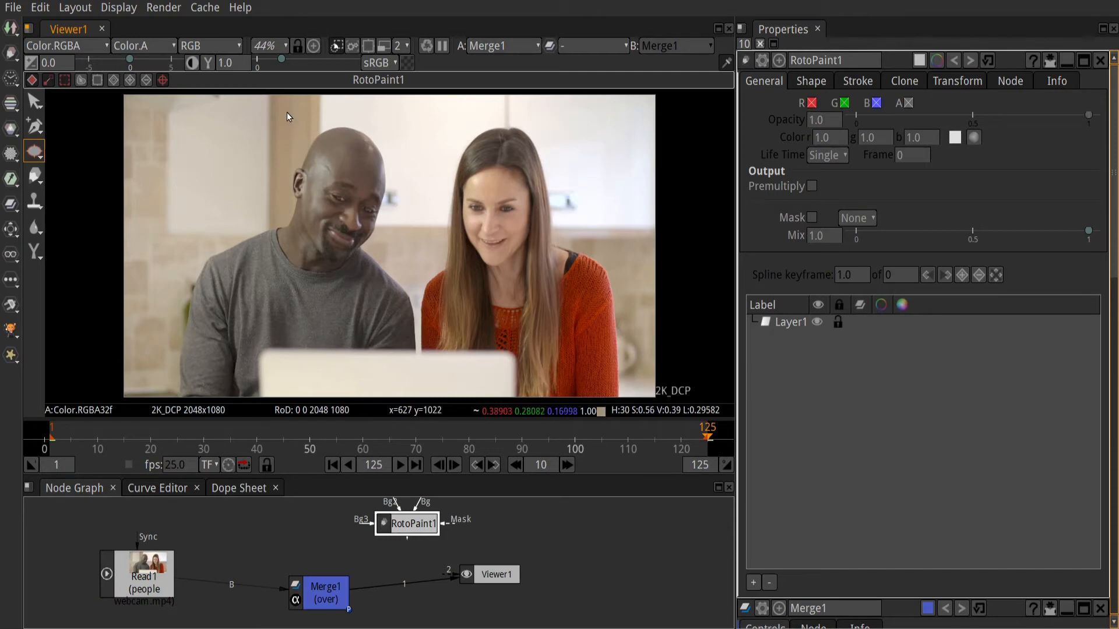
{"action": "left_click_drag", "start_coordinate": [284, 122], "coordinate": [382, 244]}
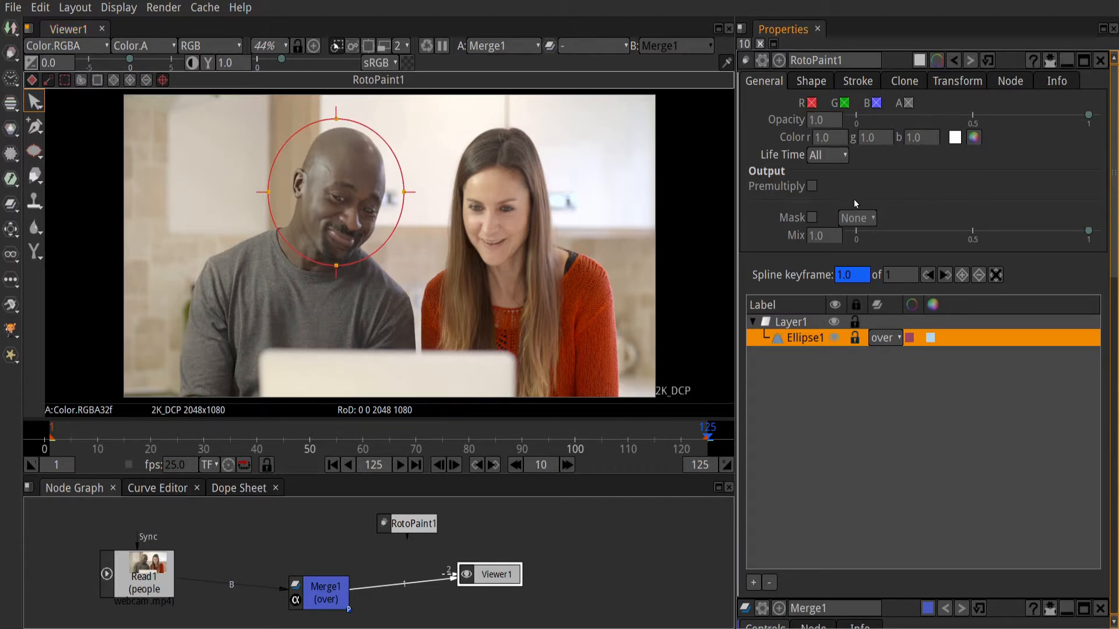
Step: Connect the Merge node's Mask input to RotoPaint1, reposition the viewer node, and reconnect the Merge output to the viewer
{"action": "left_click", "coordinate": [336, 599]}
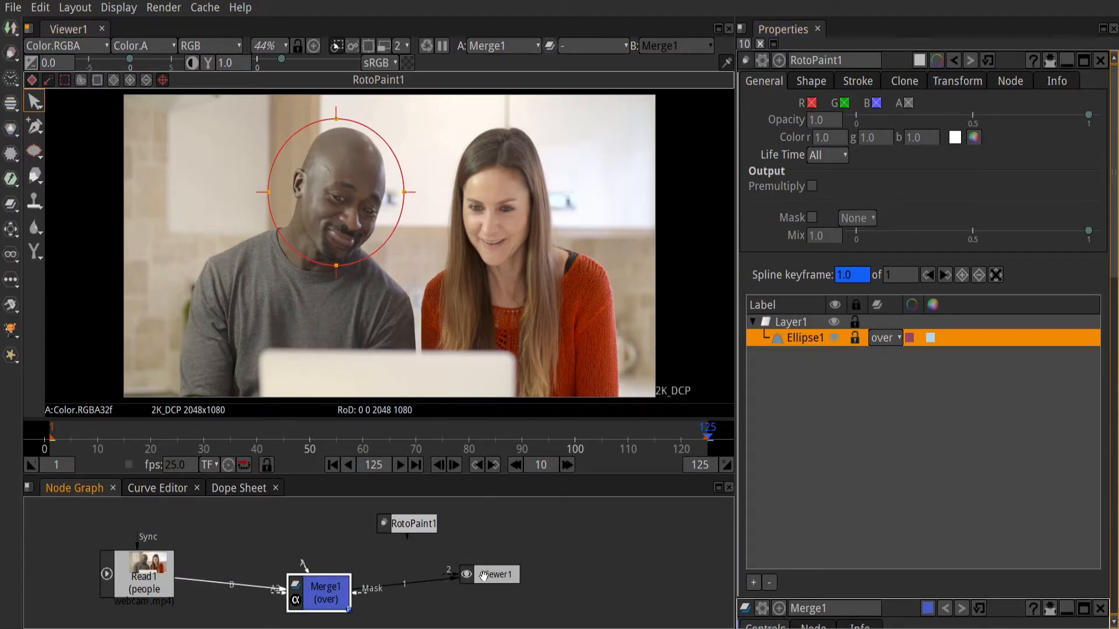
{"action": "left_click_drag", "start_coordinate": [483, 576], "coordinate": [621, 594]}
{"action": "left_click", "coordinate": [310, 592]}
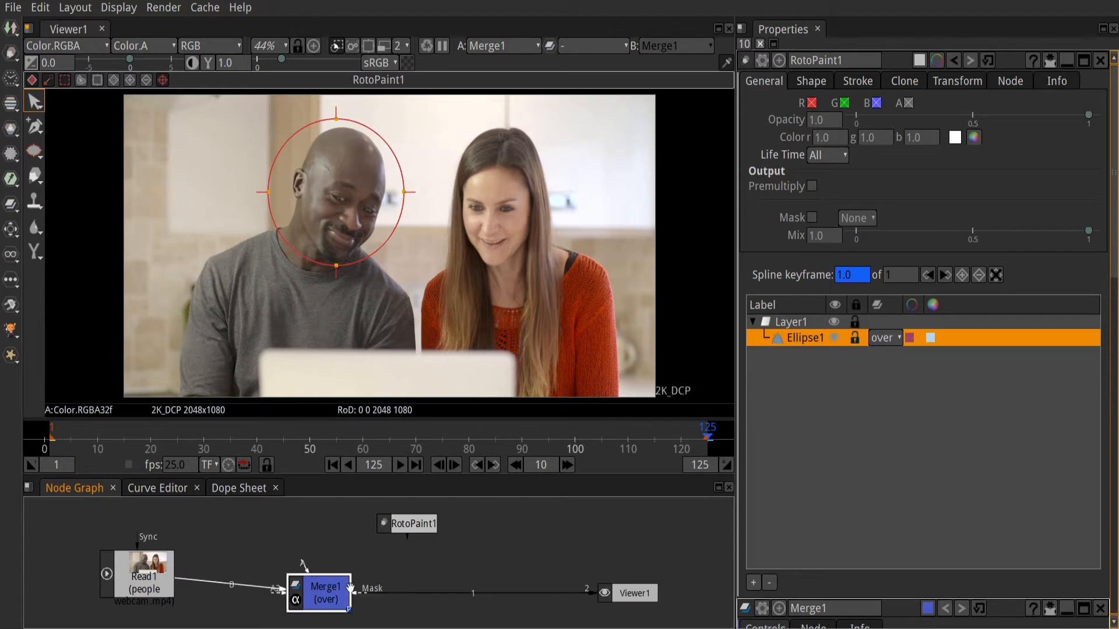
{"action": "left_click_drag", "start_coordinate": [356, 594], "coordinate": [416, 550]}
{"action": "left_click_drag", "start_coordinate": [359, 602], "coordinate": [473, 527]}
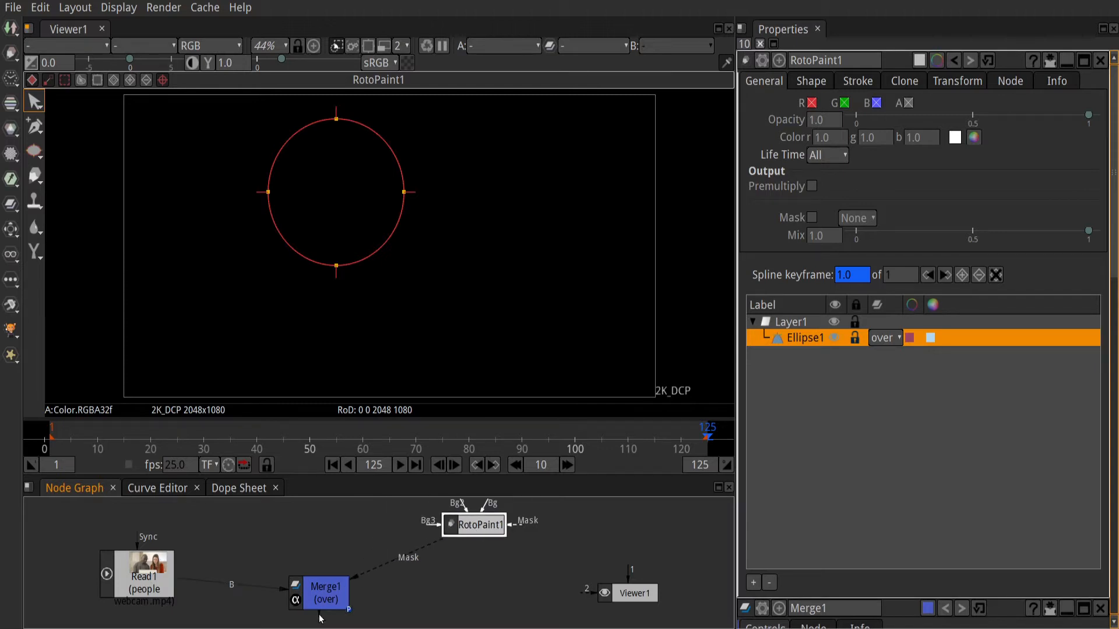
{"action": "left_click_drag", "start_coordinate": [319, 616], "coordinate": [594, 593]}
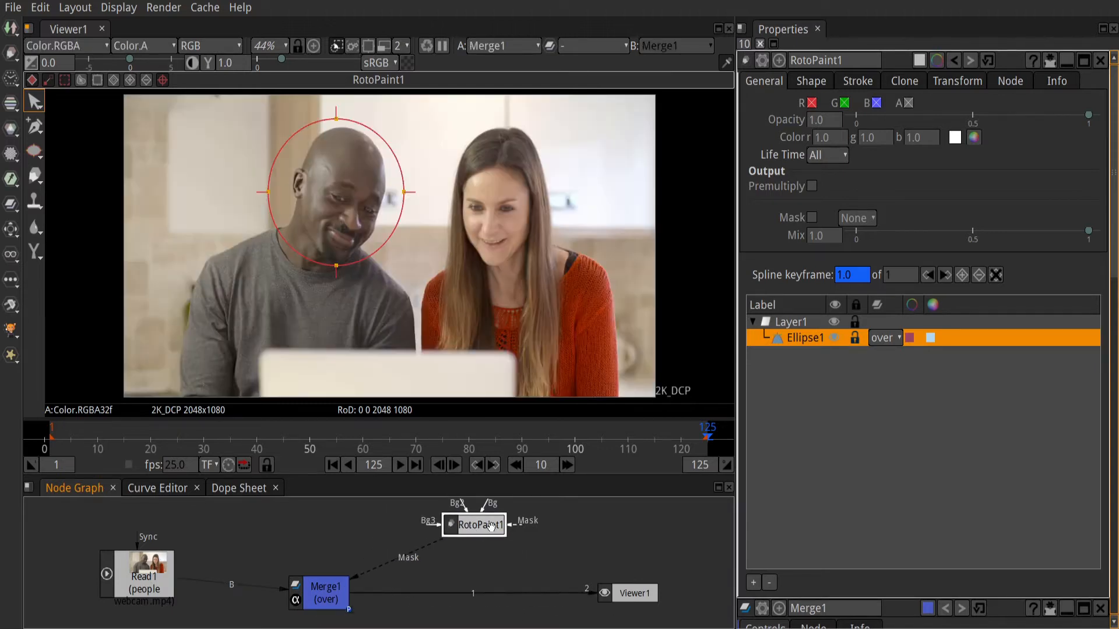
Step: Insert a Transform node between RotoPaint1 and the Merge node's mask input
{"action": "key", "text": "Tab"}
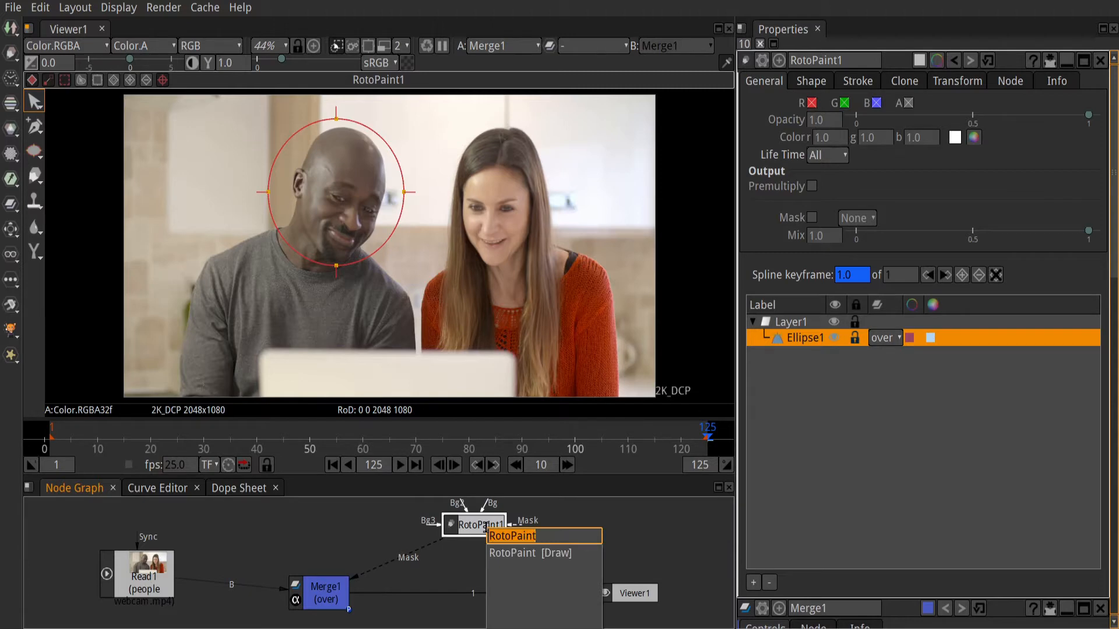
{"action": "type", "text": "tra"}
{"action": "key", "text": "Return"}
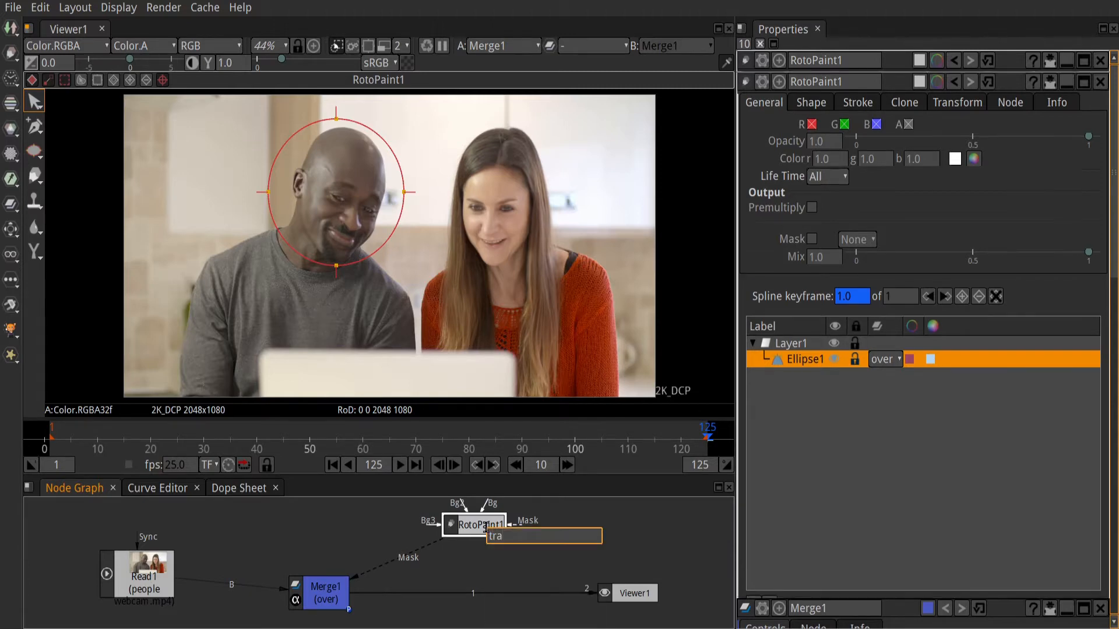
{"action": "left_click_drag", "start_coordinate": [484, 564], "coordinate": [448, 567]}
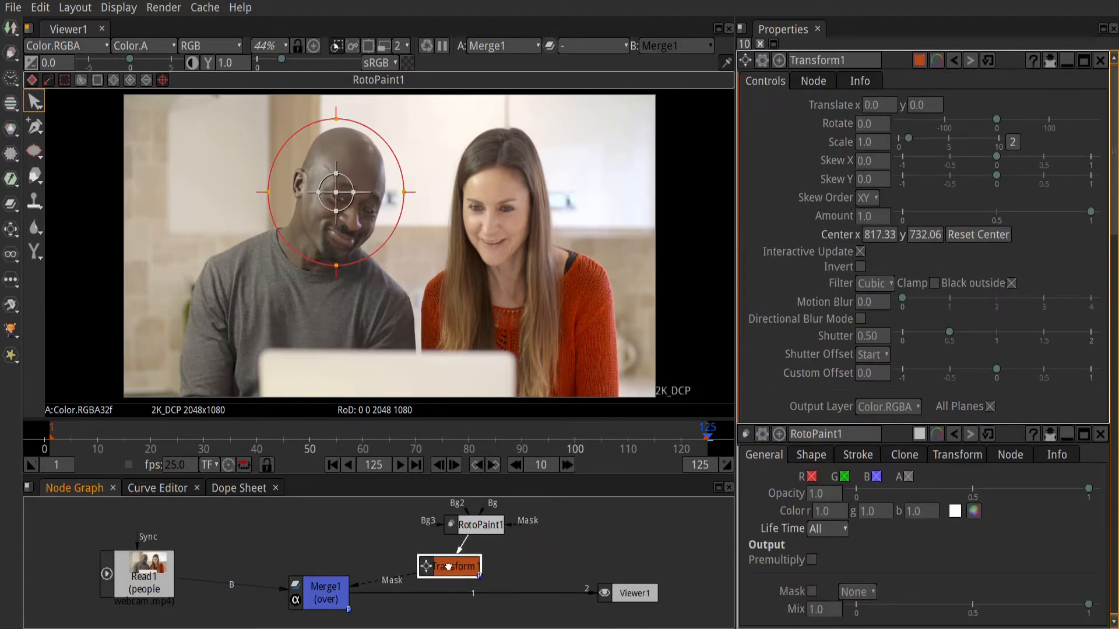
Step: Add a Constant node above the Merge node and connect it to the Merge node's A input
{"action": "double_click", "coordinate": [327, 595]}
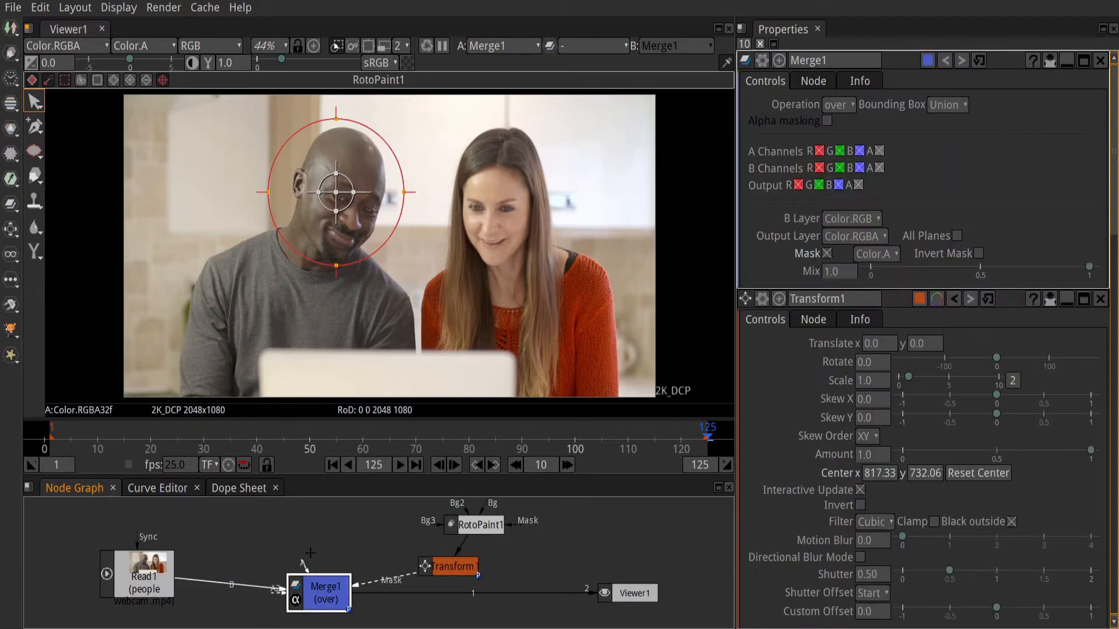
{"action": "key", "text": "Tab"}
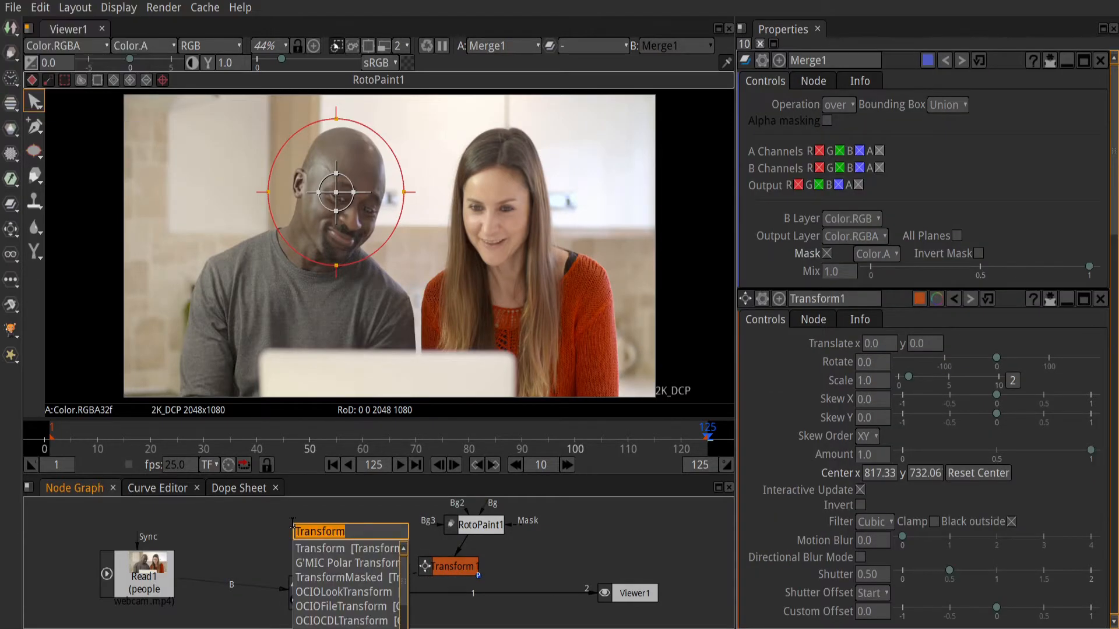
{"action": "type", "text": "cons"}
{"action": "key", "text": "Down"}
{"action": "key", "text": "Down"}
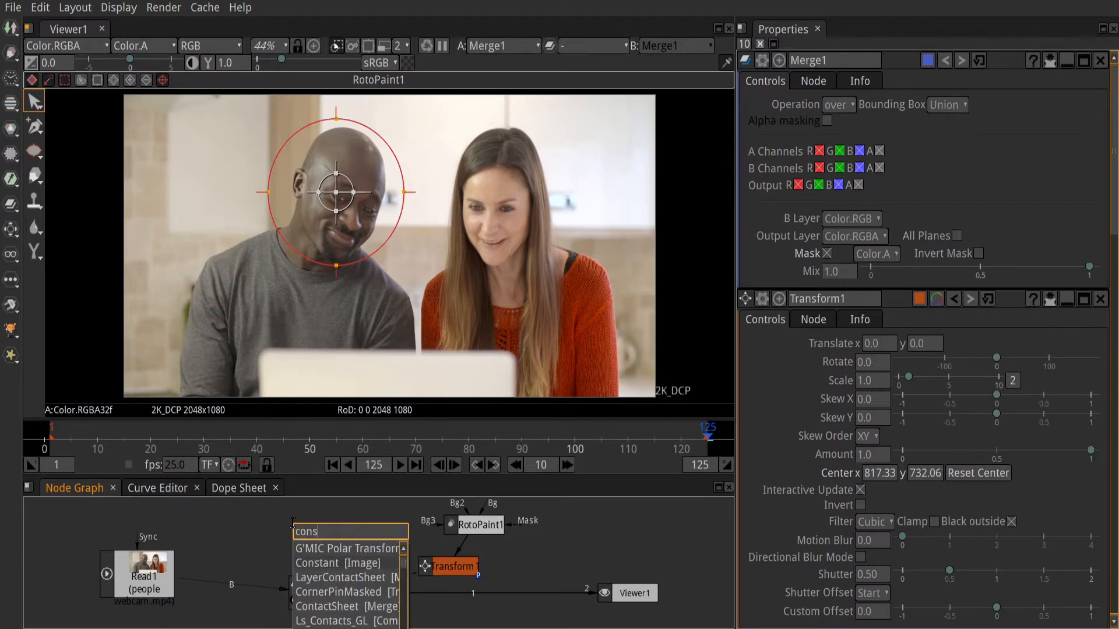
{"action": "key", "text": "Return"}
{"action": "left_click", "coordinate": [319, 595]}
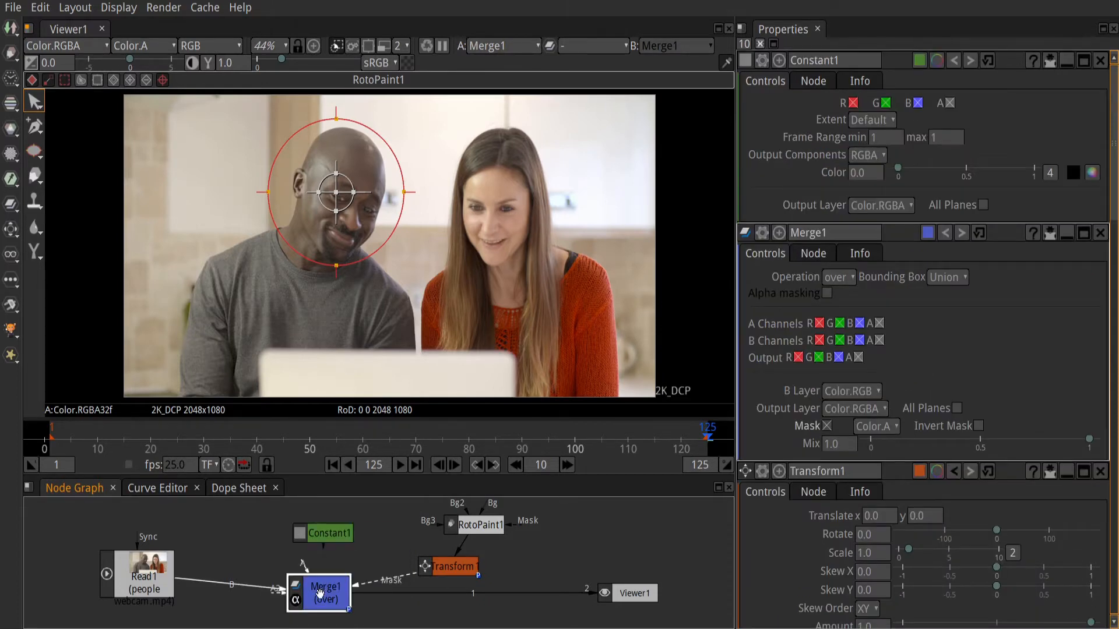
{"action": "left_click_drag", "start_coordinate": [306, 550], "coordinate": [310, 536]}
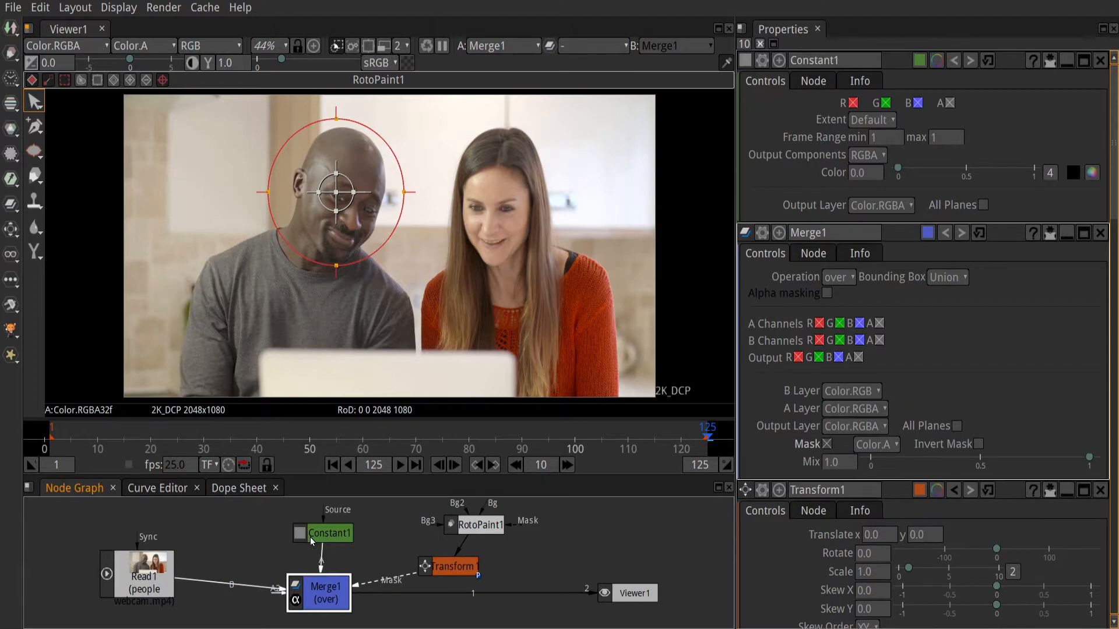
Step: Set the Constant colour's alpha to 1.0 and invert the mask on the Merge node
{"action": "left_click", "coordinate": [1047, 174]}
{"action": "double_click", "coordinate": [1000, 174]}
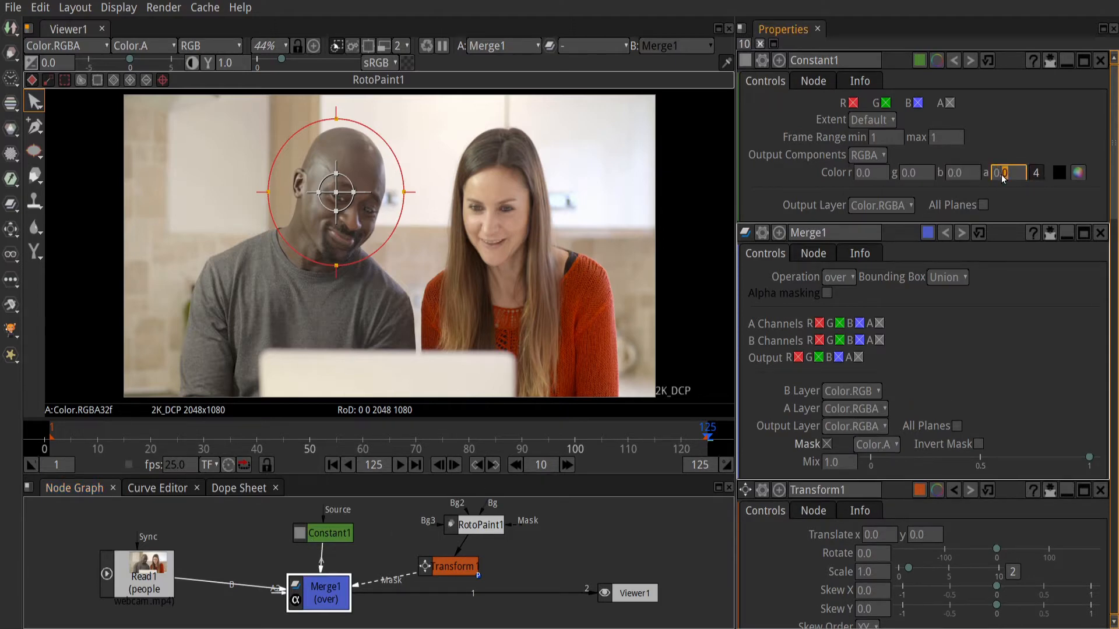
{"action": "type", "text": "1.0"}
{"action": "key", "text": "Return"}
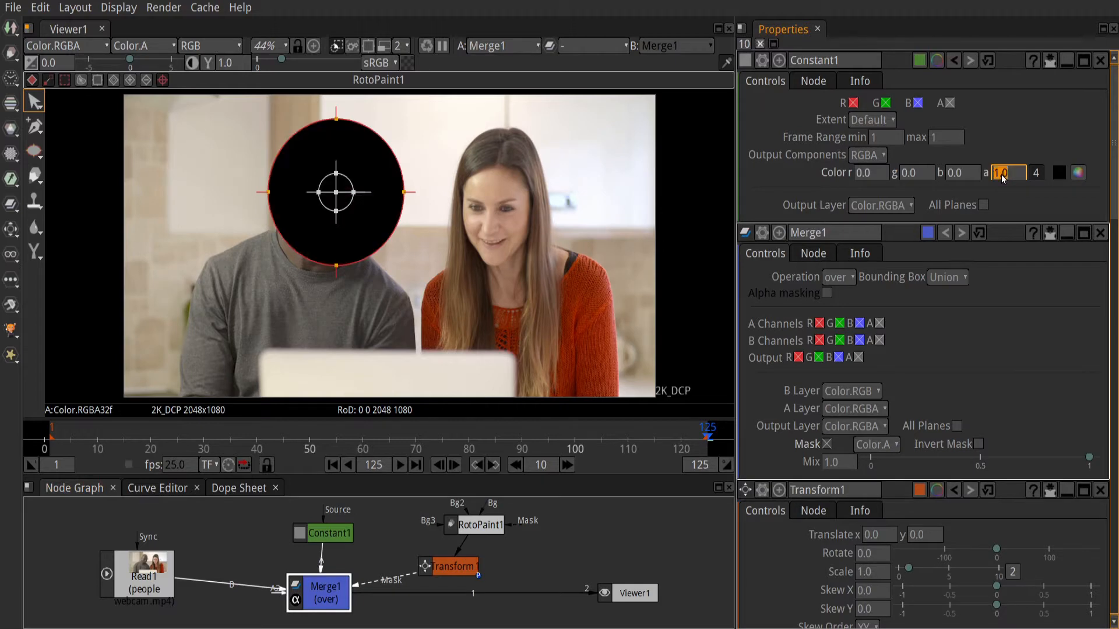
{"action": "double_click", "coordinate": [340, 601]}
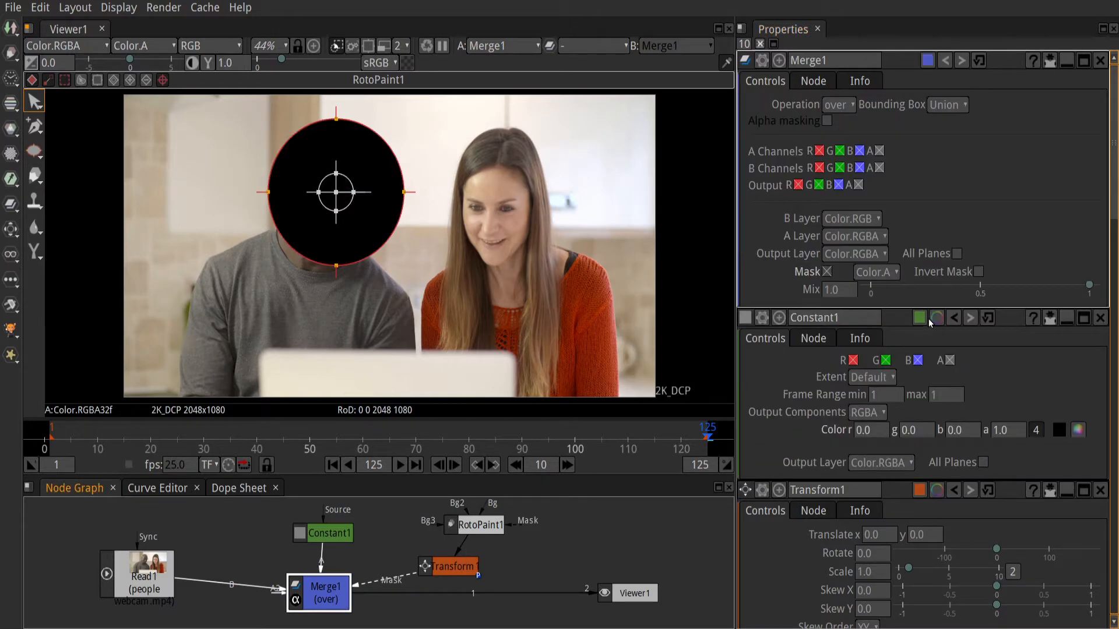
{"action": "left_click", "coordinate": [978, 271]}
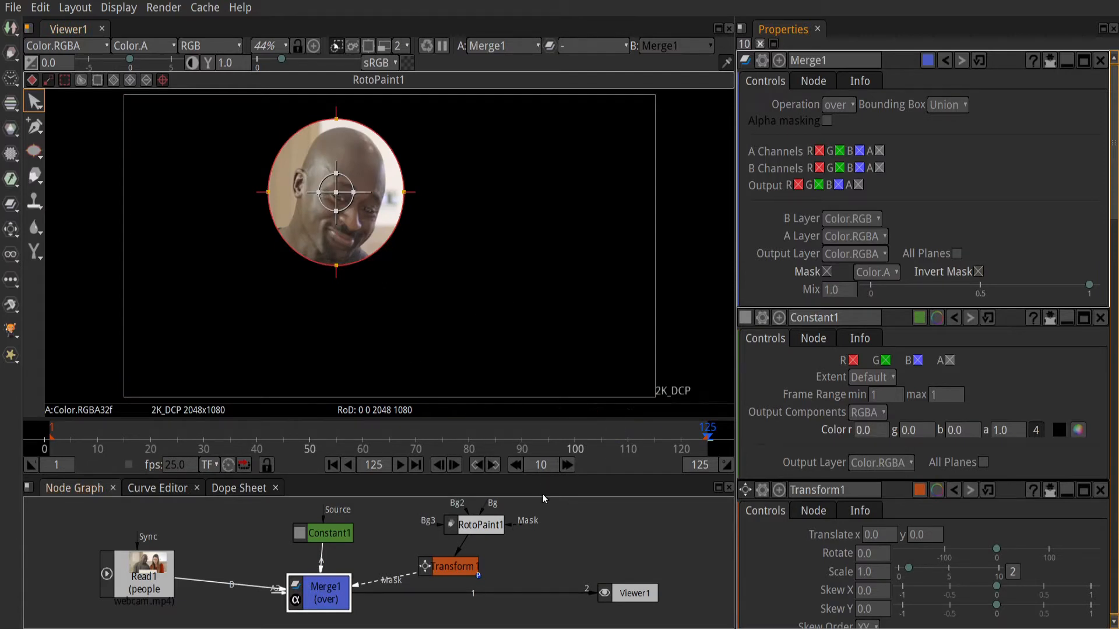
Step: At frame 1, keyframe the Transform node's Scale and raise it to 5.54 so the circle covers the whole picture
{"action": "left_click", "coordinate": [337, 471]}
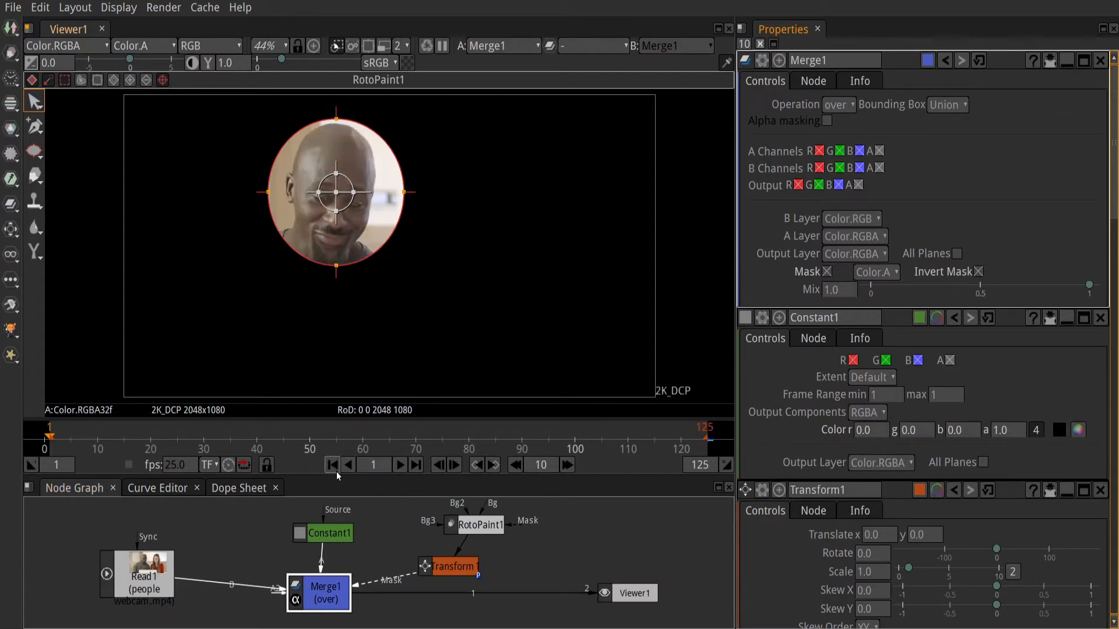
{"action": "double_click", "coordinate": [463, 575]}
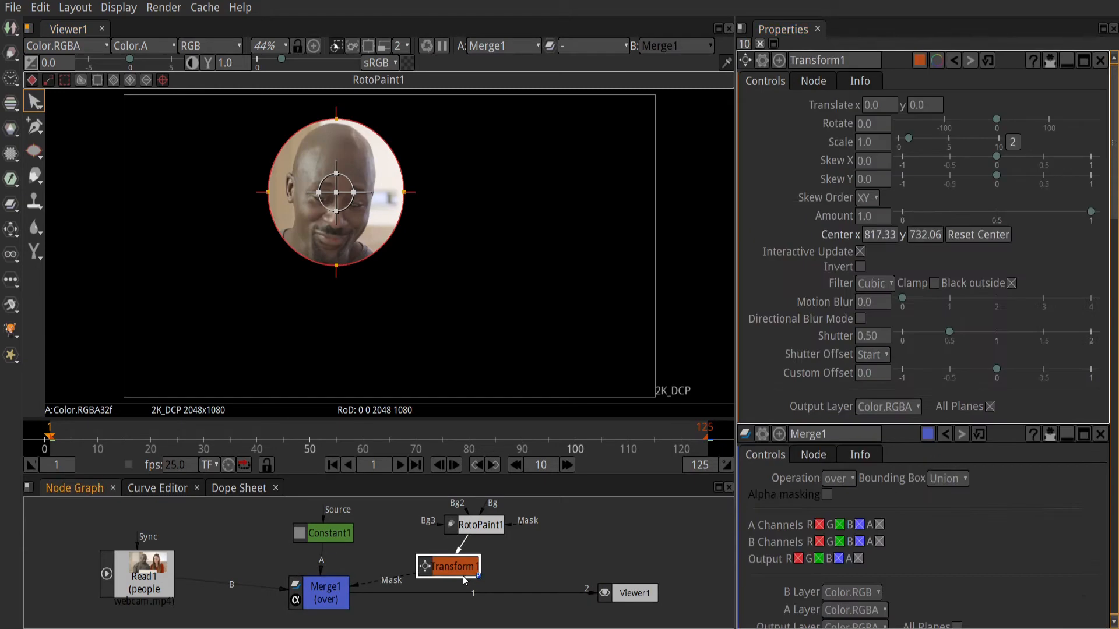
{"action": "left_click", "coordinate": [869, 141]}
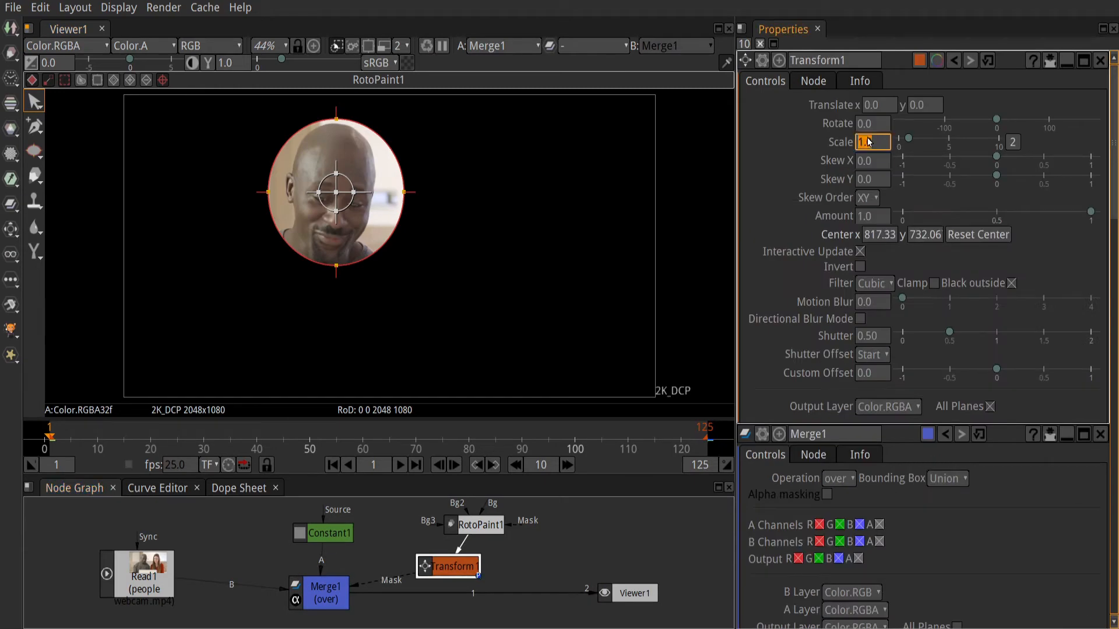
{"action": "right_click", "coordinate": [869, 142]}
{"action": "left_click", "coordinate": [902, 146]}
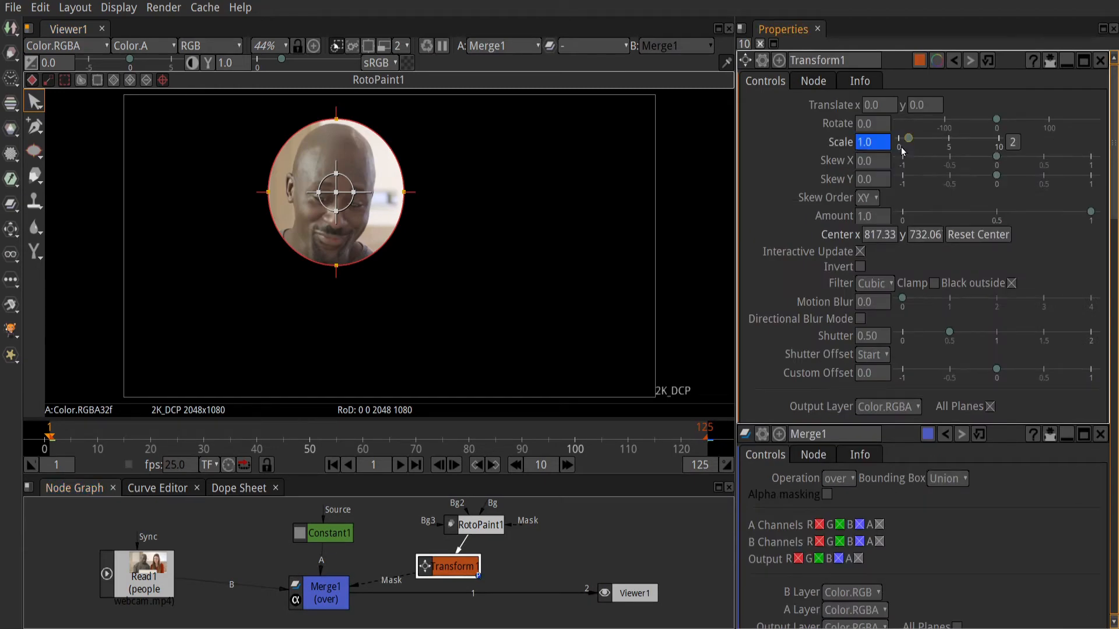
{"action": "left_click_drag", "start_coordinate": [911, 140], "coordinate": [956, 145]}
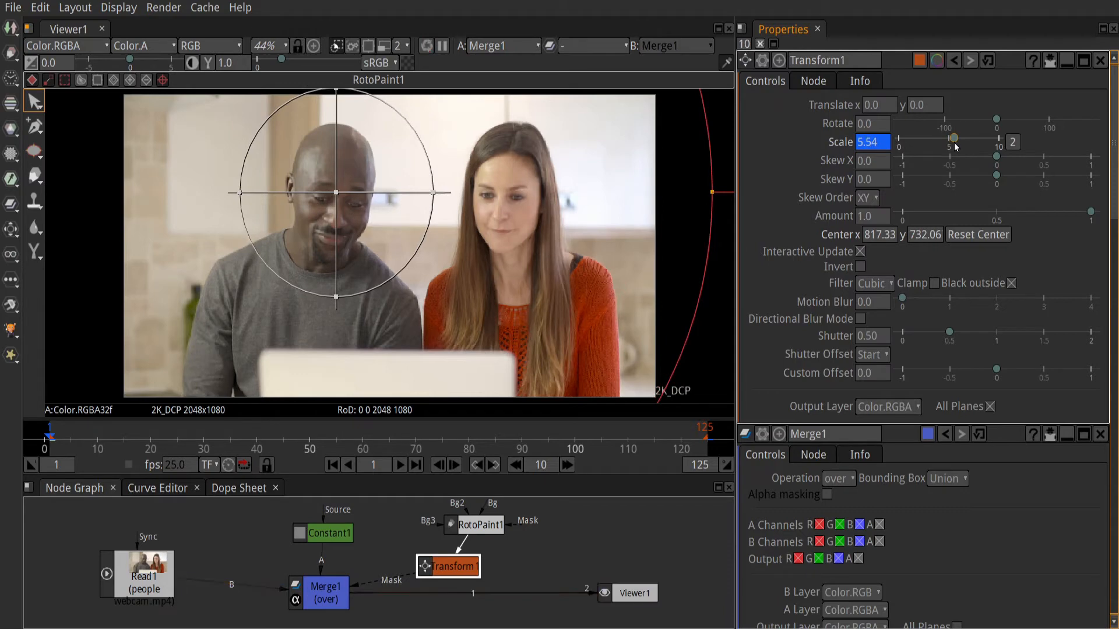
Step: At the last frame, 125, set the Transform node's Scale to 1 as the closing keyframe
{"action": "left_click", "coordinate": [413, 464]}
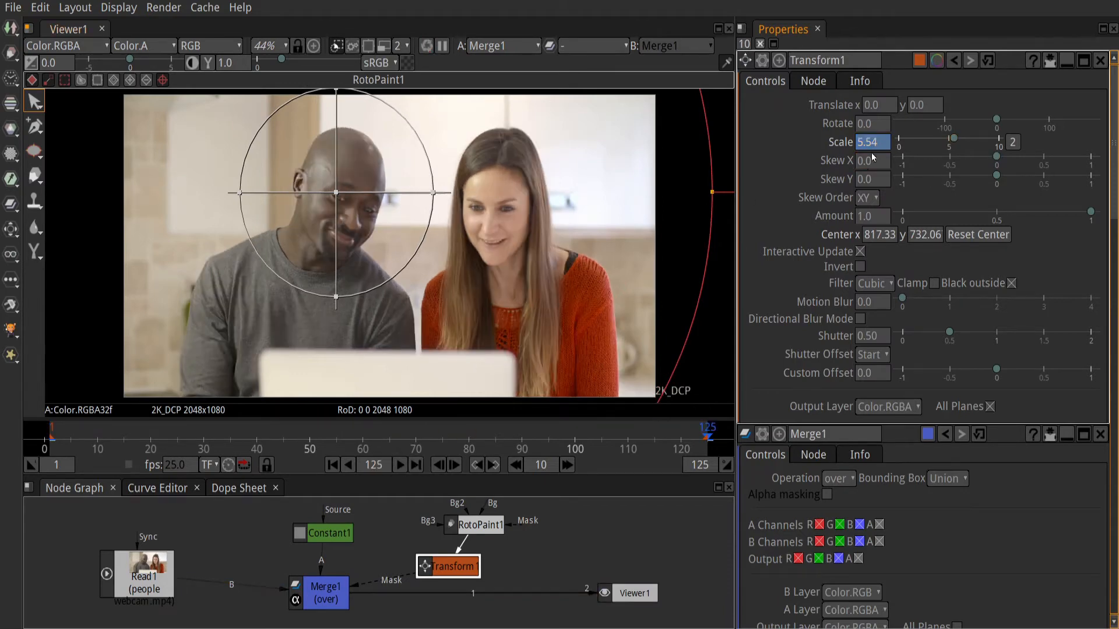
{"action": "type", "text": "1"}
{"action": "key", "text": "Return"}
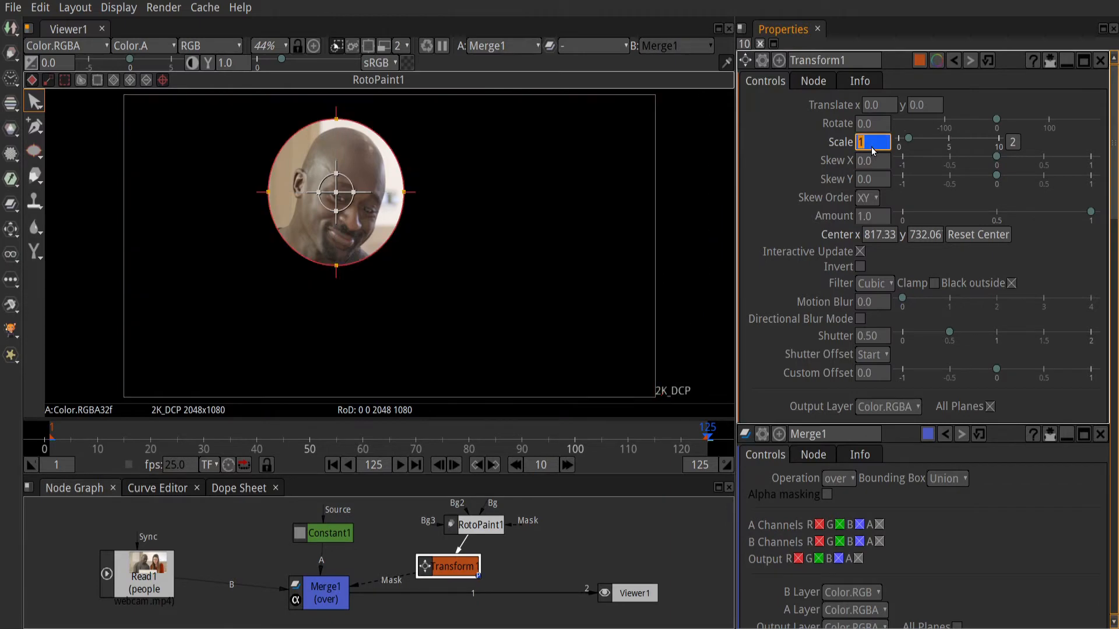
Step: Play the animation from the first frame to check how the circular mask shrinks, and stop it partway
{"action": "left_click", "coordinate": [332, 464]}
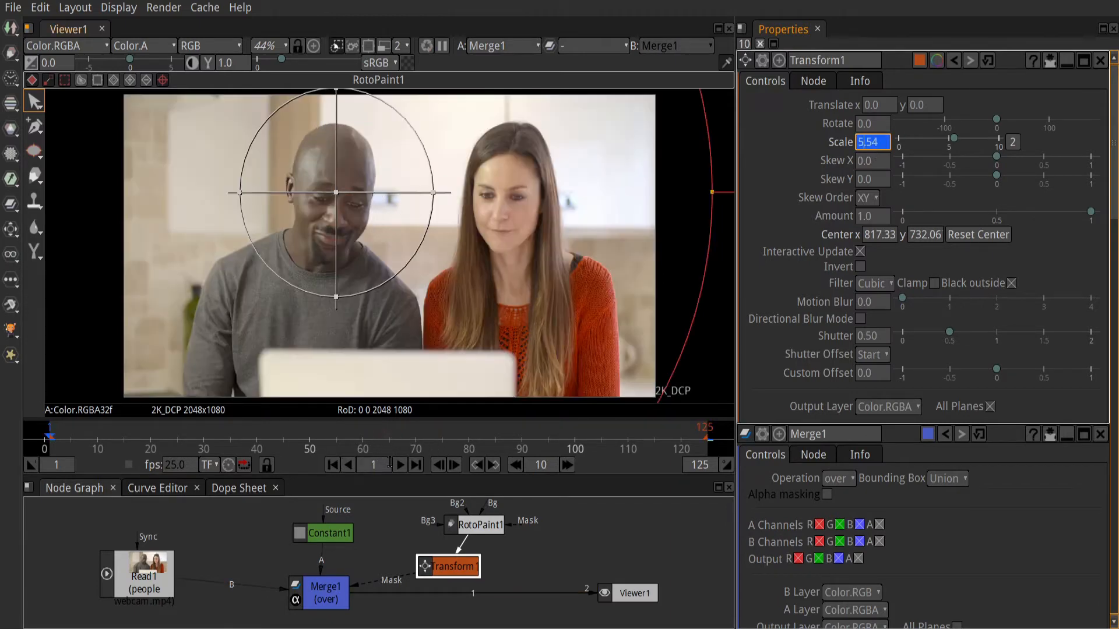
{"action": "left_click", "coordinate": [399, 464]}
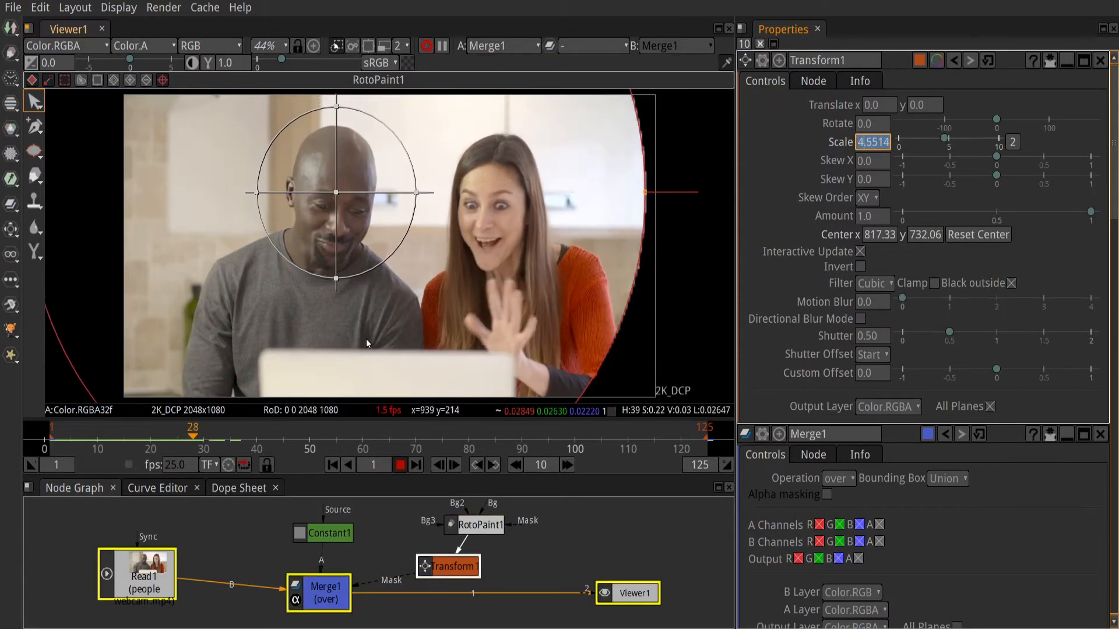
{"action": "left_click", "coordinate": [400, 464]}
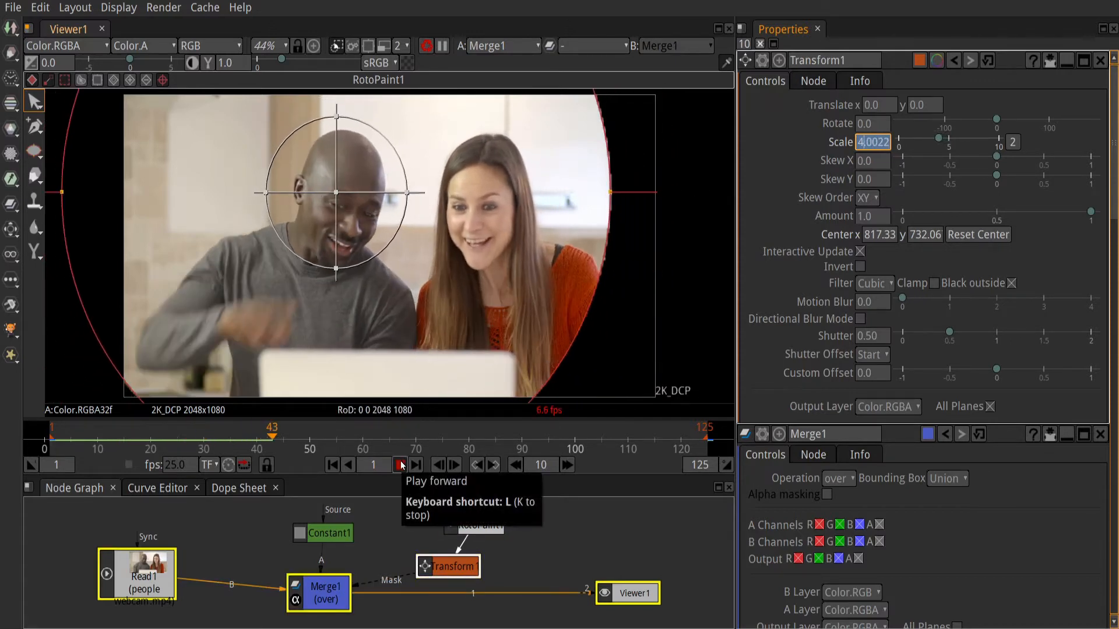
Step: Set the Constant node's colour to yellow (red 1.0, green 1.0, blue 0.0)
{"action": "left_click", "coordinate": [328, 537]}
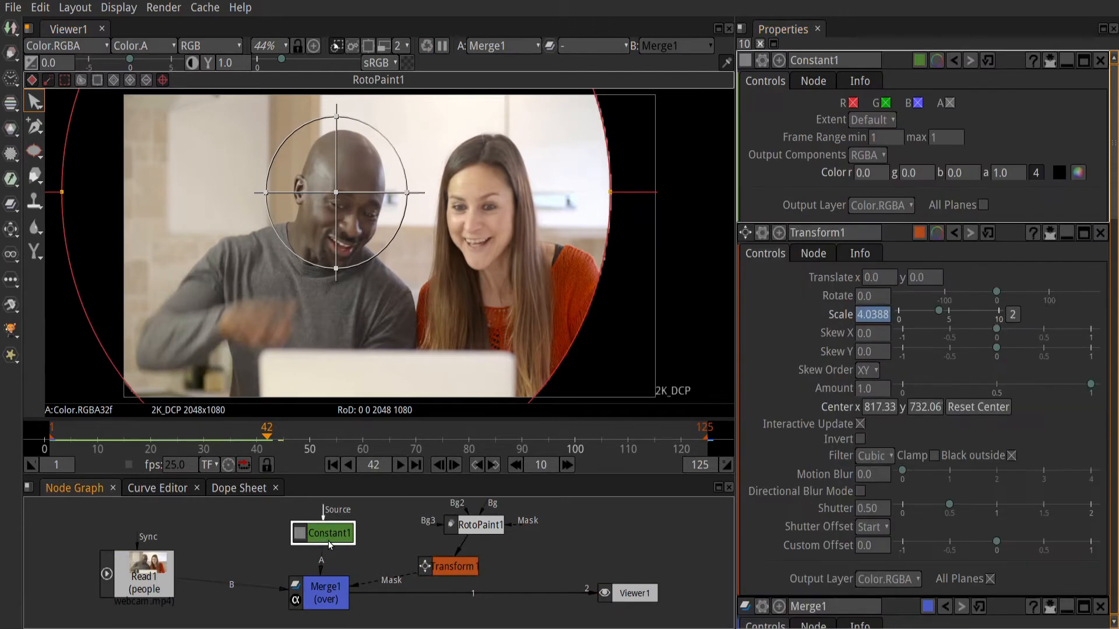
{"action": "left_click", "coordinate": [1077, 173]}
{"action": "left_click", "coordinate": [528, 259]}
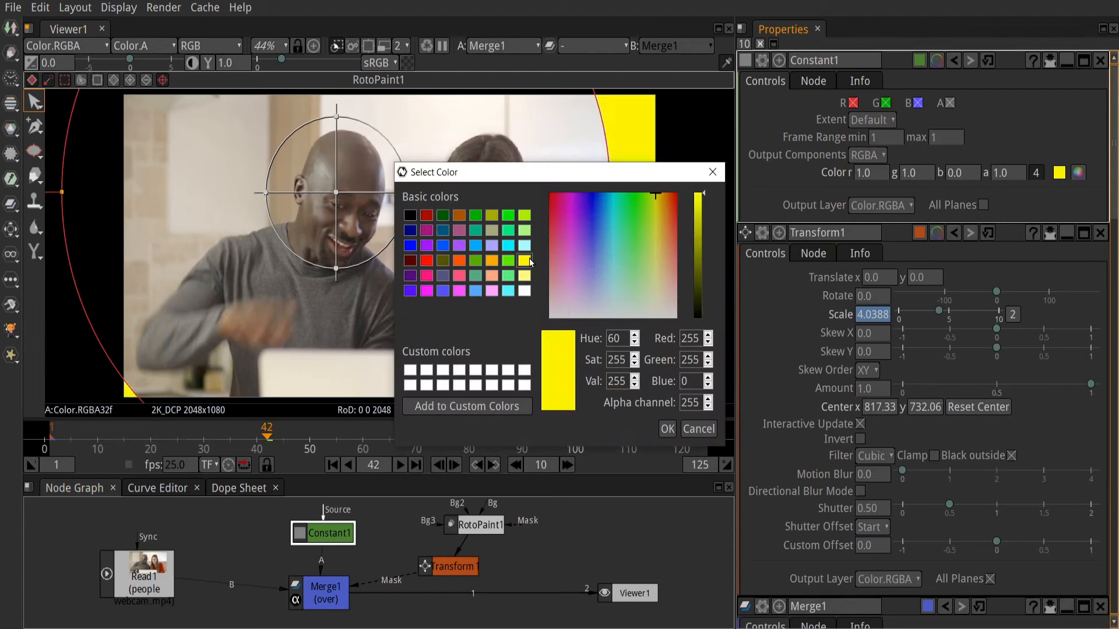
{"action": "left_click", "coordinate": [667, 429]}
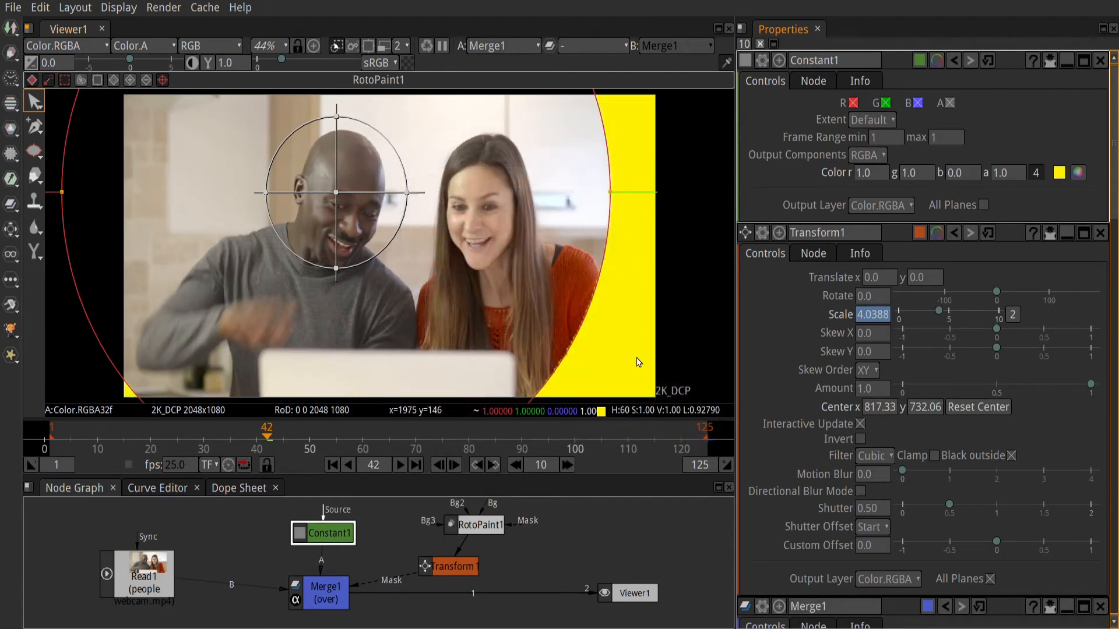
Step: In the RotoPaint node's shape settings, set the ellipse's Feather to 39 and Feather fall-off to 1.04
{"action": "double_click", "coordinate": [470, 526]}
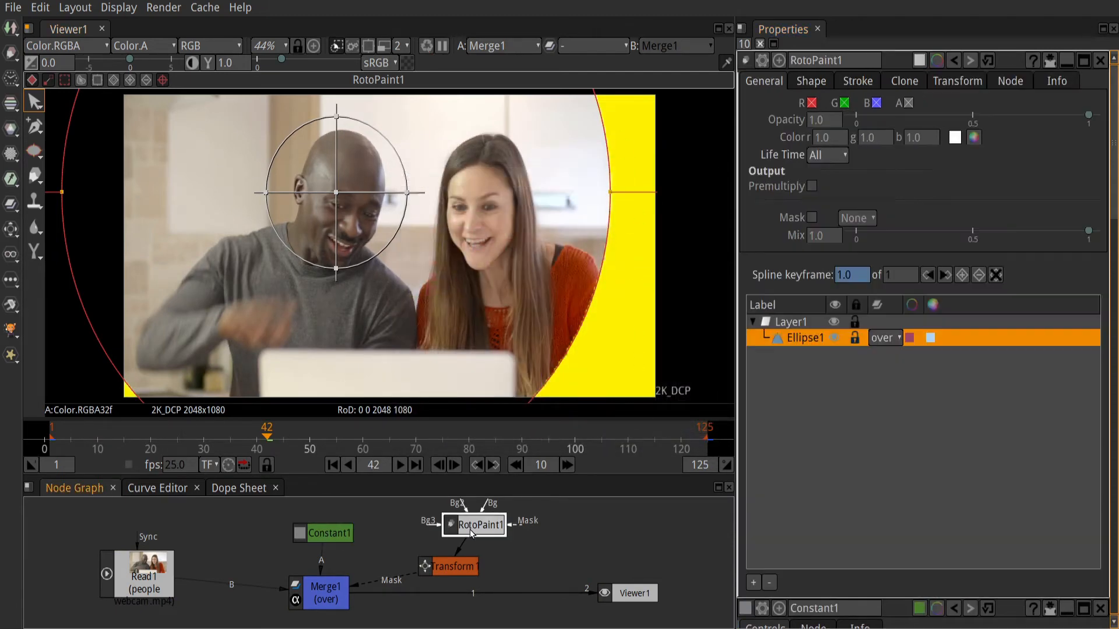
{"action": "left_click", "coordinate": [817, 88]}
{"action": "left_click_drag", "start_coordinate": [875, 100], "coordinate": [890, 104]}
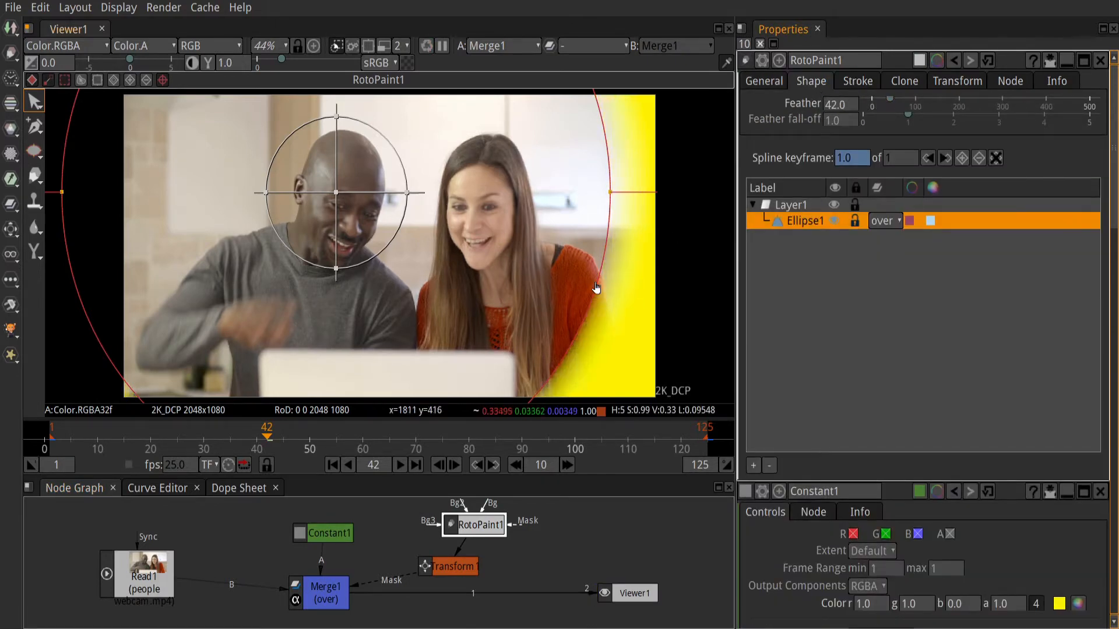
{"action": "left_click_drag", "start_coordinate": [890, 104], "coordinate": [901, 101]}
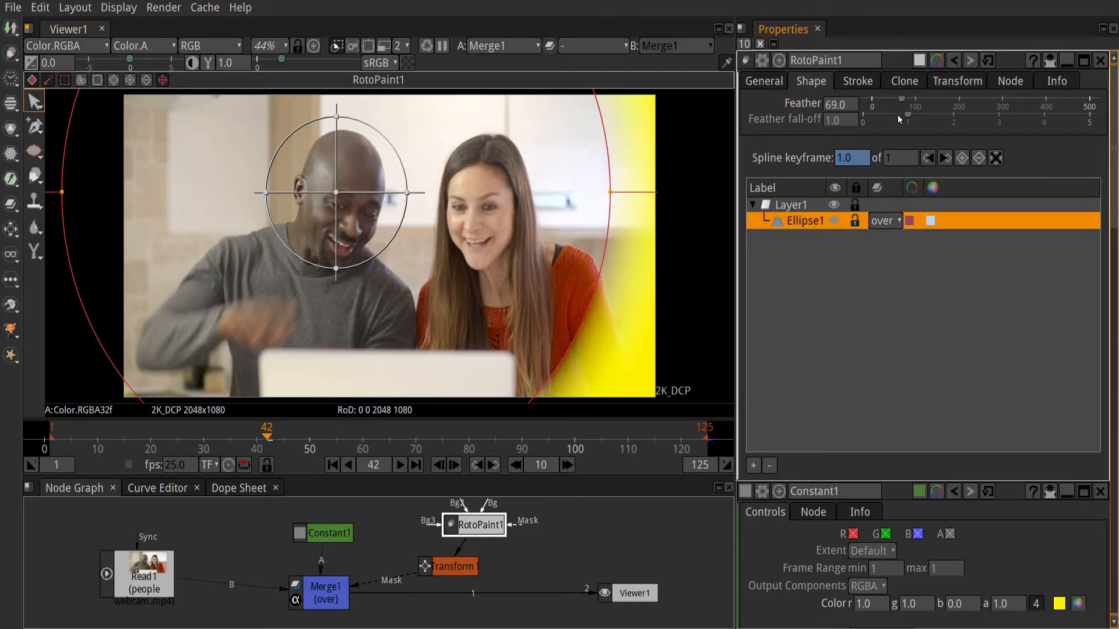
{"action": "mouse_move", "coordinate": [904, 114]}
{"action": "left_mouse_down"}
{"action": "mouse_move", "coordinate": [886, 117]}
{"action": "mouse_move", "coordinate": [908, 118]}
{"action": "mouse_move", "coordinate": [889, 99]}
{"action": "left_mouse_up"}
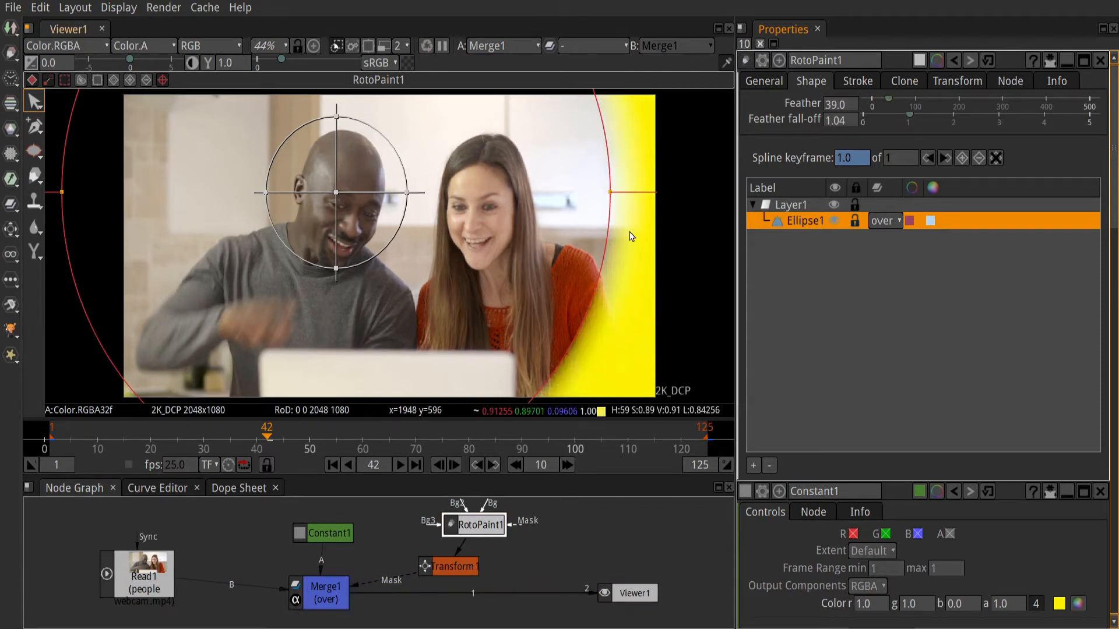
Step: Set the Constant node's colour to black, choosing it from the basic colors
{"action": "left_click", "coordinate": [323, 535]}
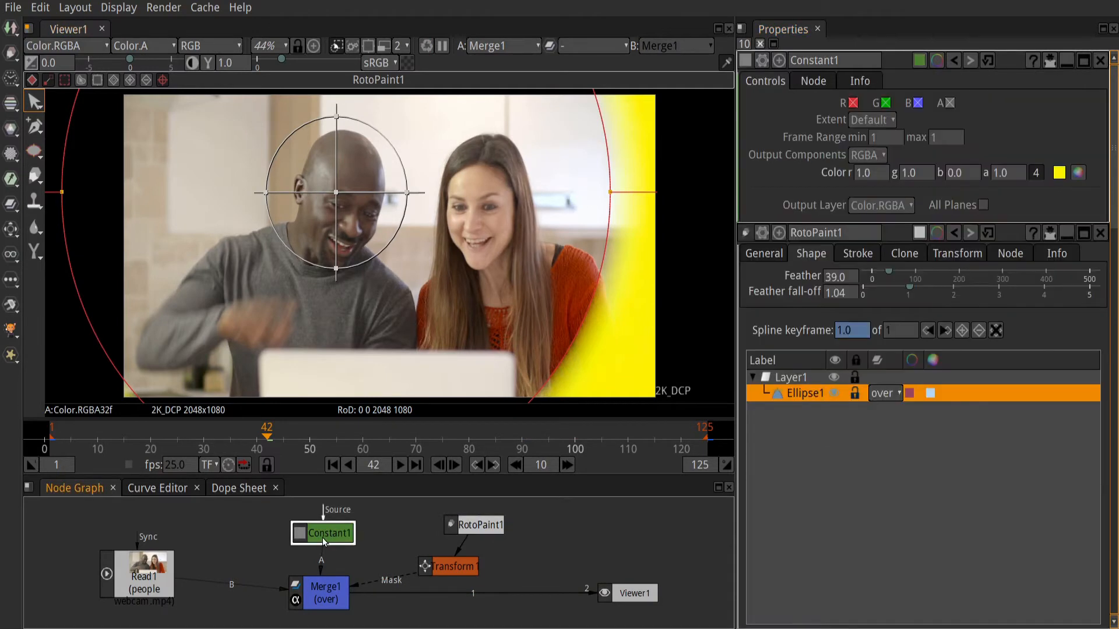
{"action": "left_click", "coordinate": [1077, 173]}
{"action": "left_click", "coordinate": [411, 215]}
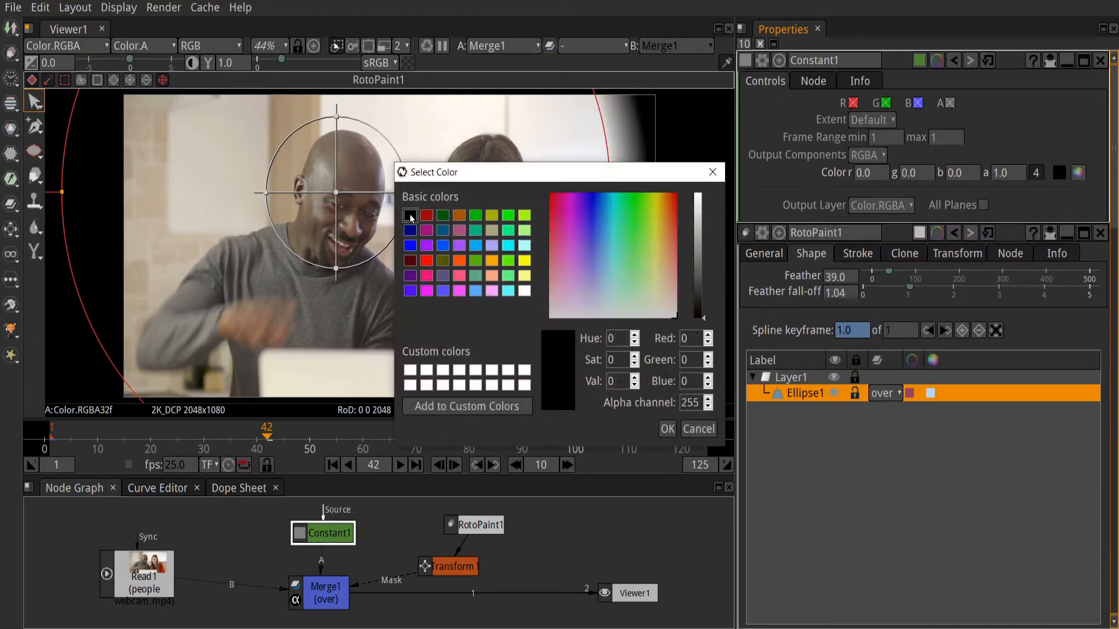
{"action": "left_click", "coordinate": [666, 429]}
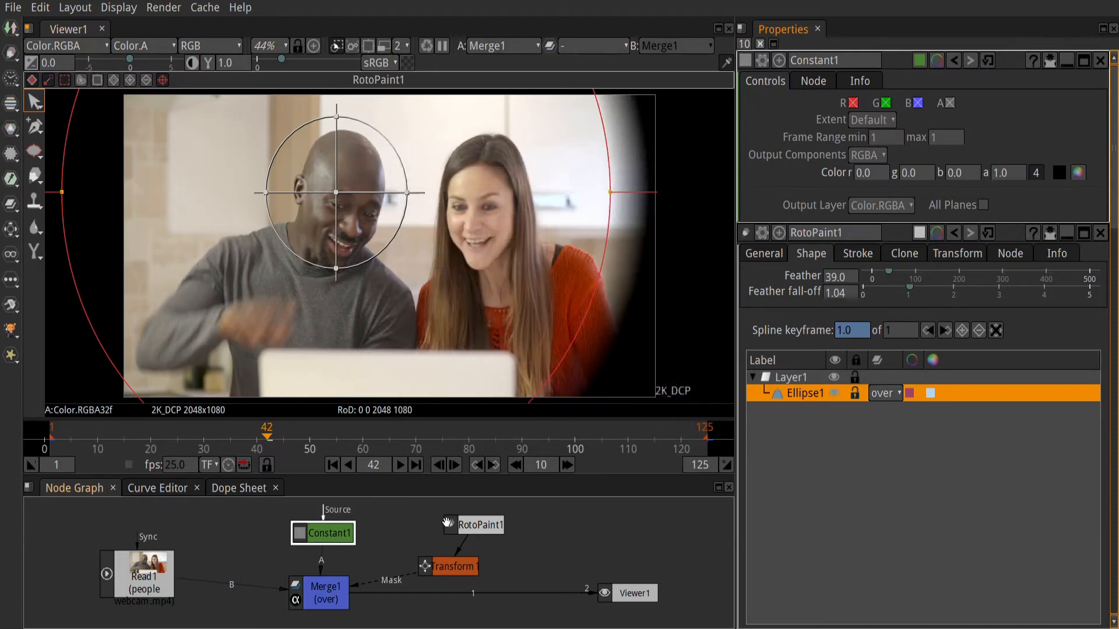
Step: Set the RotoPaint ellipse's Feather to 20 and Feather fall-off to 0.49
{"action": "left_click", "coordinate": [472, 531]}
{"action": "double_click", "coordinate": [472, 531]}
{"action": "mouse_move", "coordinate": [889, 103]}
{"action": "left_mouse_down"}
{"action": "mouse_move", "coordinate": [879, 103]}
{"action": "mouse_move", "coordinate": [892, 118]}
{"action": "left_mouse_up"}
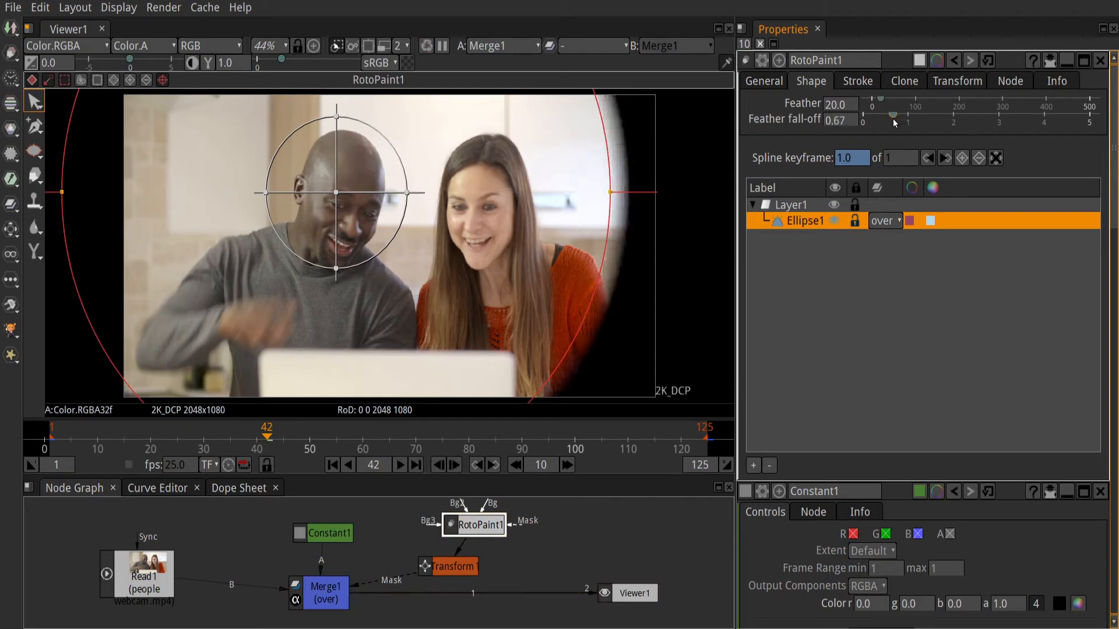
{"action": "left_click_drag", "start_coordinate": [892, 118], "coordinate": [884, 117]}
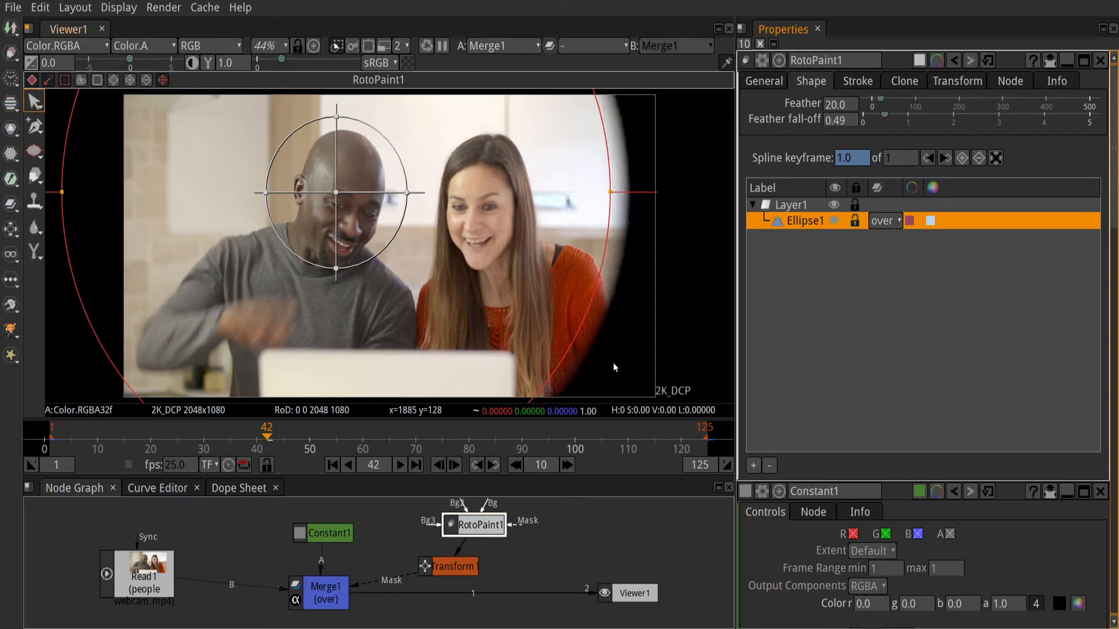
Step: In the Curve Editor, apply Horizontal Interpolation to all the Transform node's Scale keyframes and return to the Node Graph
{"action": "left_click", "coordinate": [162, 493]}
{"action": "key", "text": "space"}
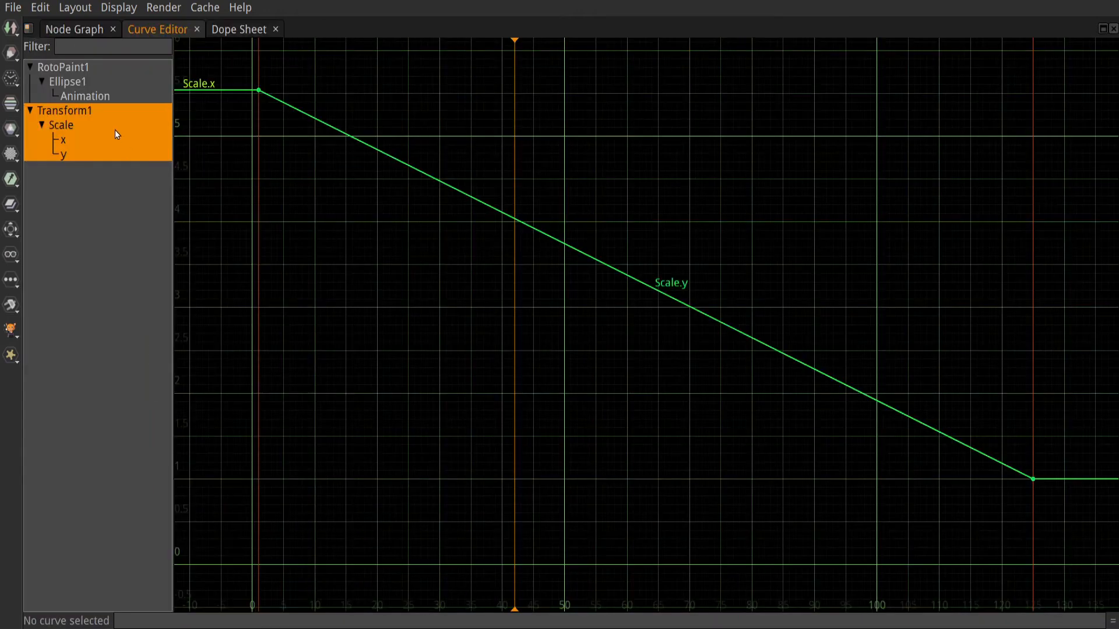
{"action": "left_click_drag", "start_coordinate": [229, 59], "coordinate": [1115, 542]}
{"action": "right_click", "coordinate": [790, 356]}
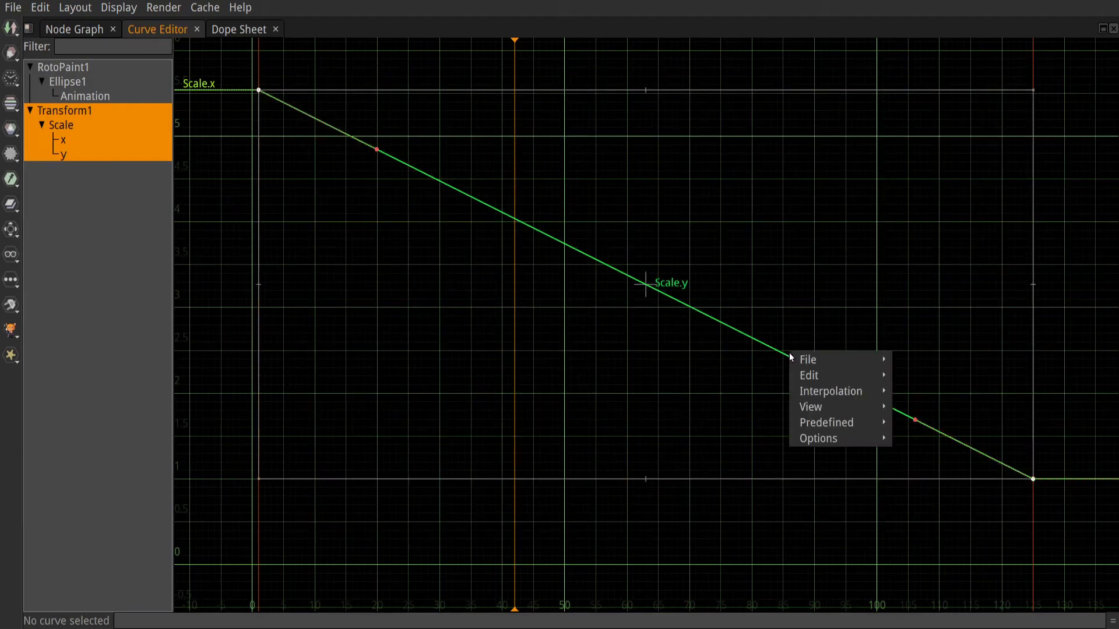
{"action": "mouse_move", "coordinate": [857, 392]}
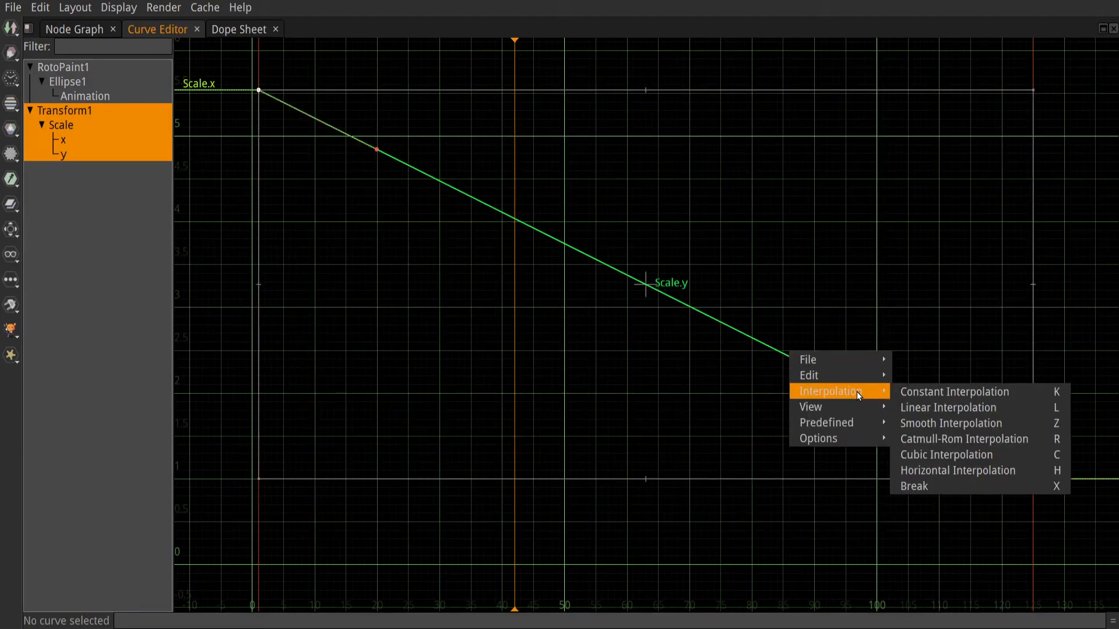
{"action": "left_click", "coordinate": [979, 471]}
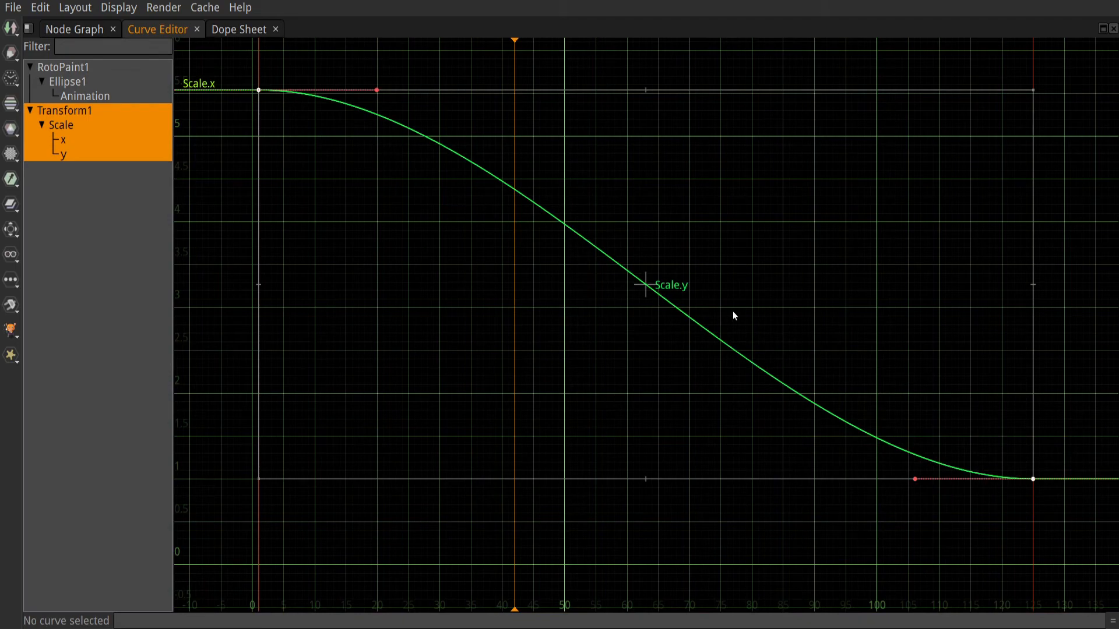
{"action": "key", "text": "space"}
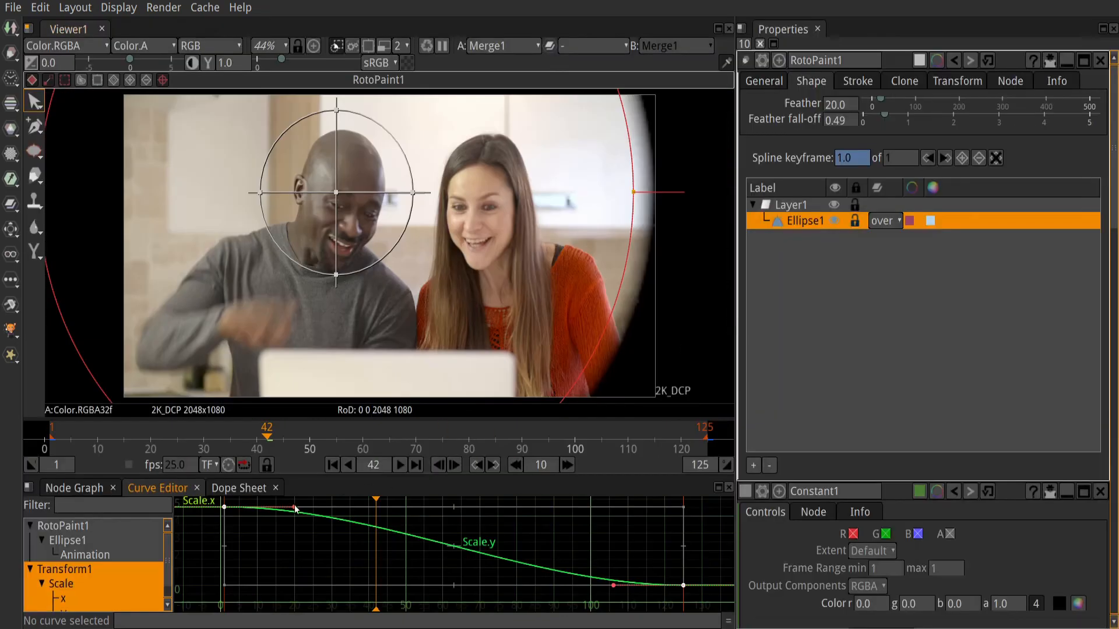
{"action": "left_click", "coordinate": [93, 489]}
Step: Preview the eased animation from the first frame, stop it, and set the ellipse's Feather to 11 and Feather fall-off to 0.31
{"action": "left_click", "coordinate": [331, 466]}
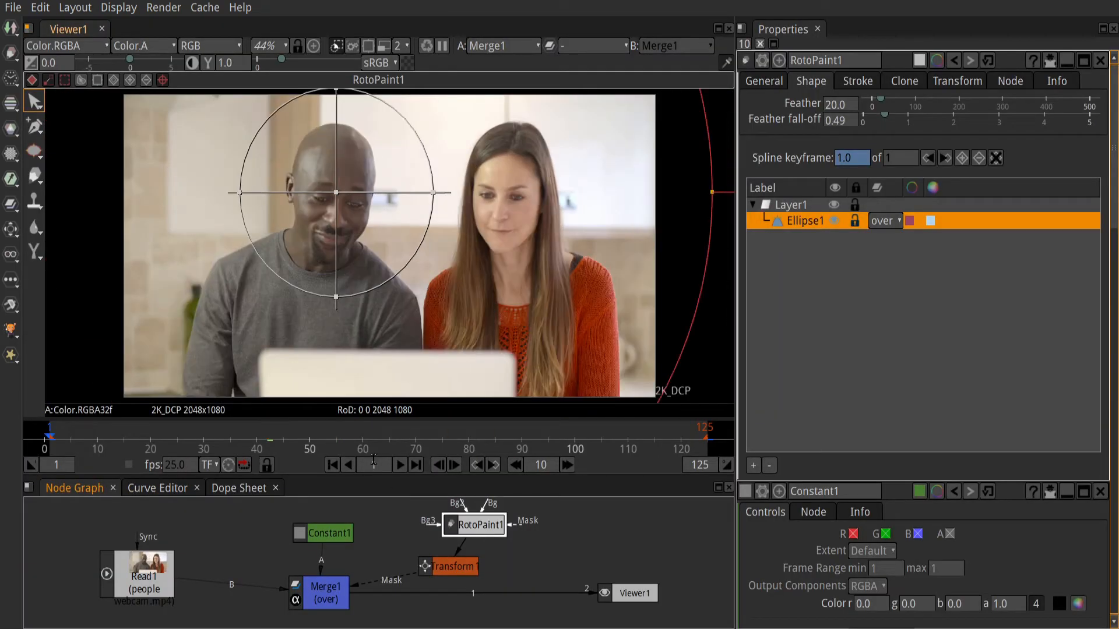
{"action": "left_click", "coordinate": [400, 466]}
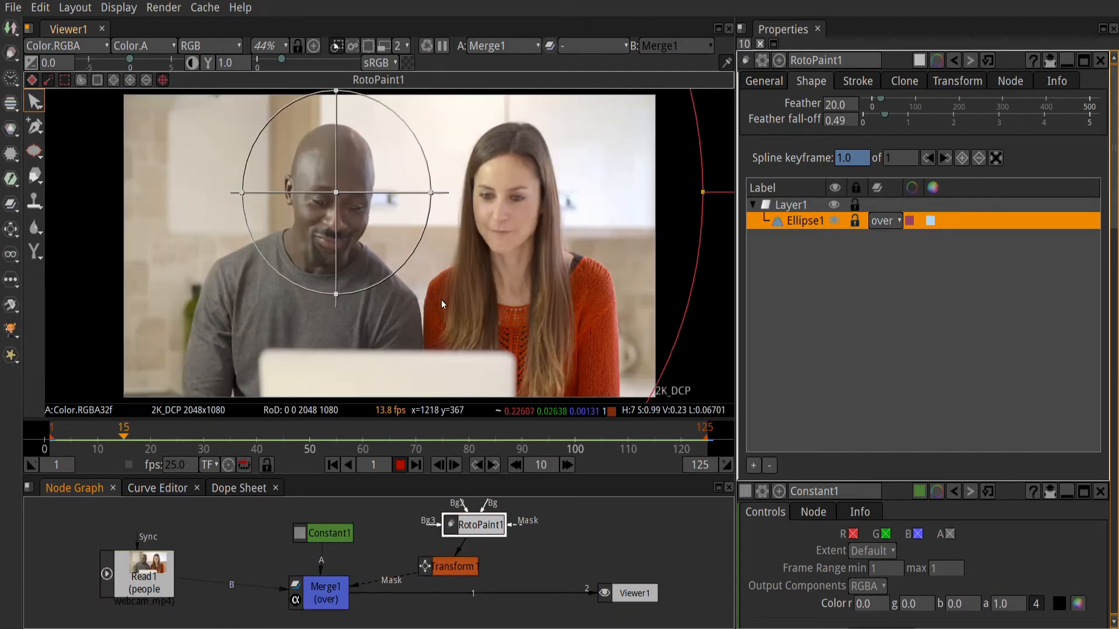
{"action": "left_click", "coordinate": [400, 465]}
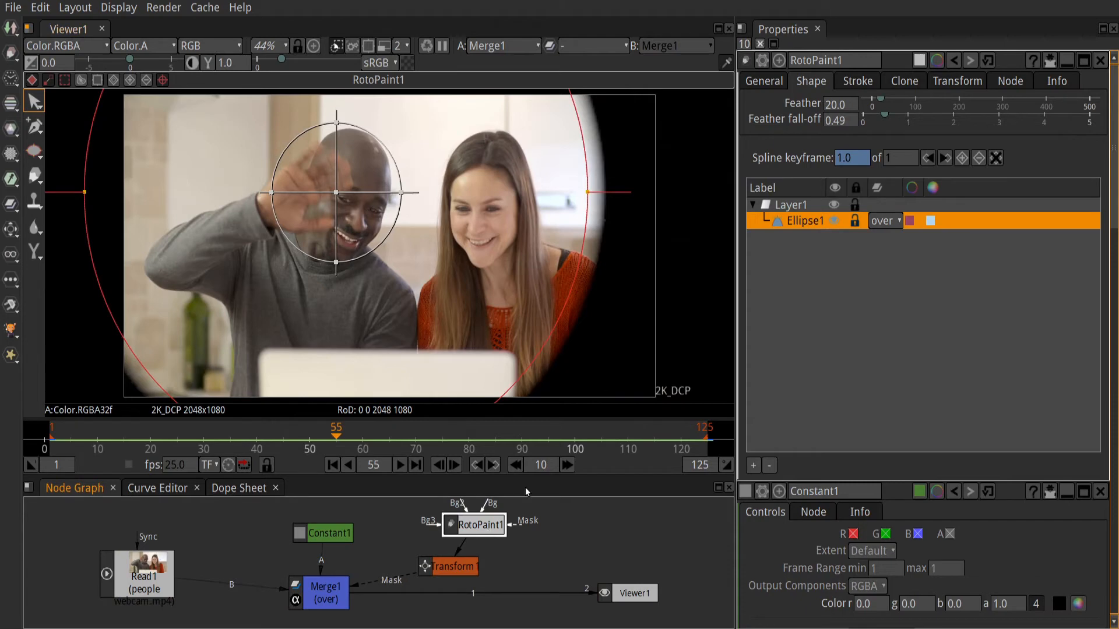
{"action": "mouse_move", "coordinate": [887, 118]}
{"action": "left_mouse_down"}
{"action": "mouse_move", "coordinate": [874, 122]}
{"action": "mouse_move", "coordinate": [877, 103]}
{"action": "left_mouse_up"}
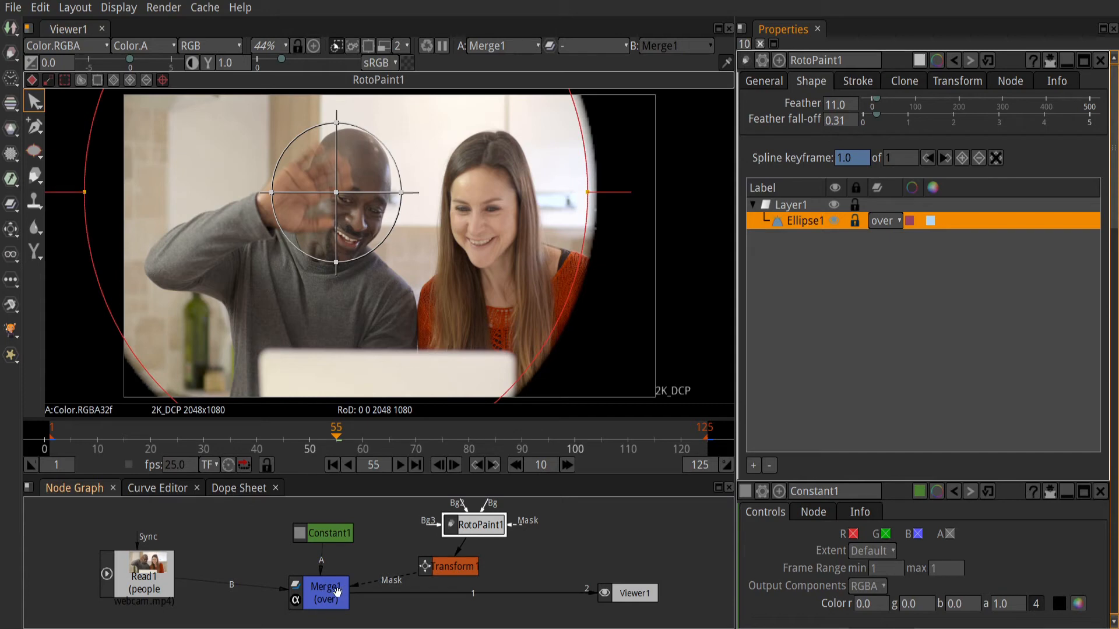
{"action": "left_click", "coordinate": [340, 595]}
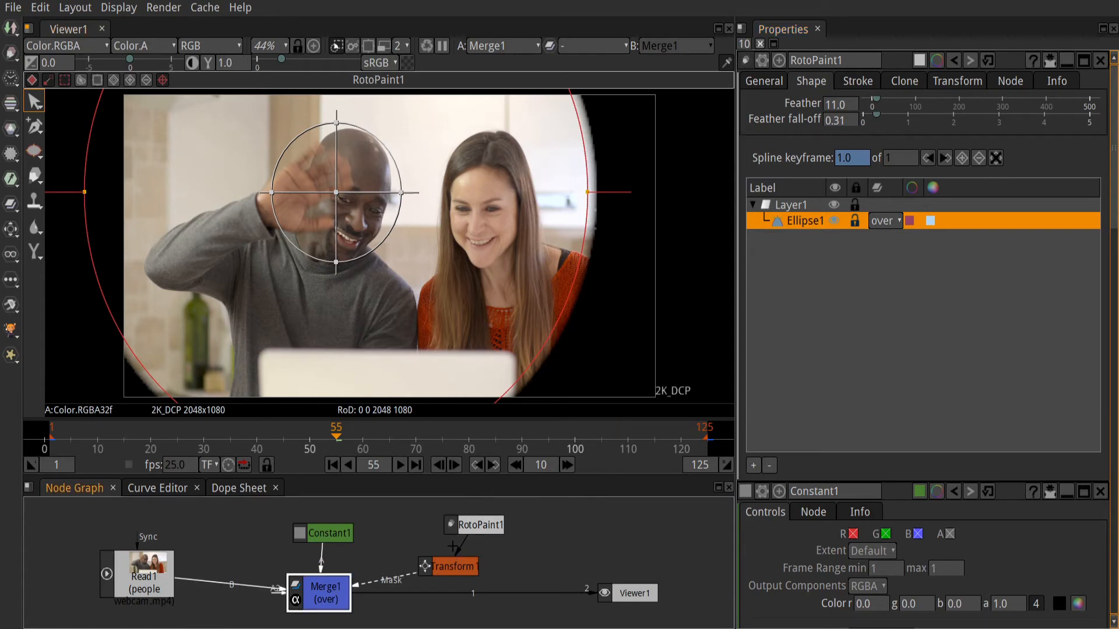
Step: In the Project Settings, set the last frame of the frame range to 300
{"action": "left_click", "coordinate": [107, 10]}
{"action": "left_click", "coordinate": [151, 51]}
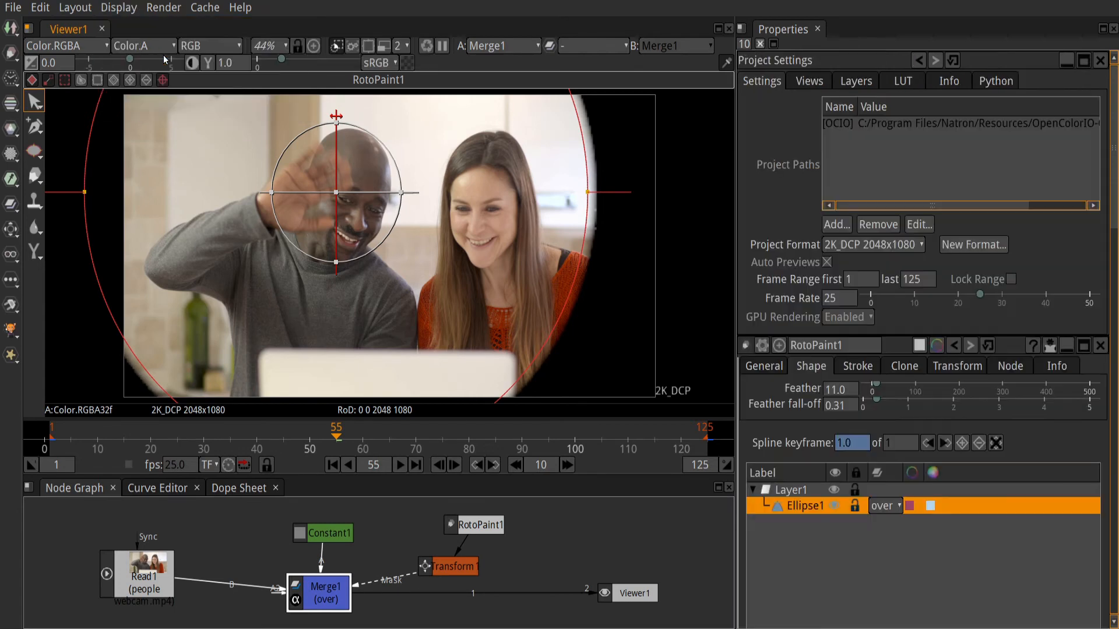
{"action": "double_click", "coordinate": [910, 281]}
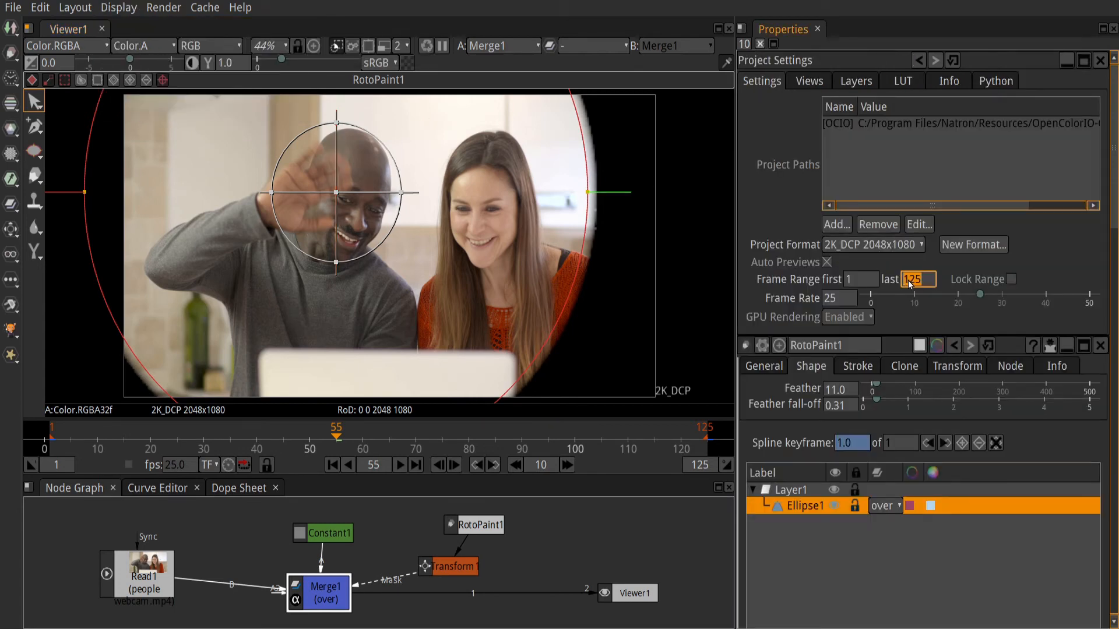
{"action": "type", "text": "300"}
{"action": "key", "text": "Return"}
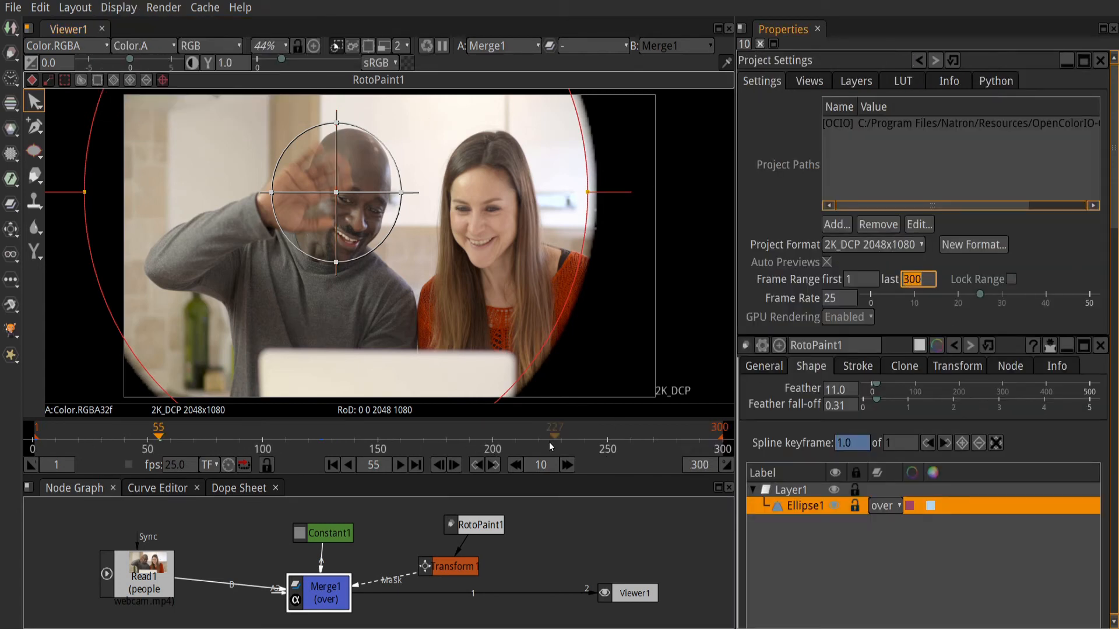
Step: Play the extended animation until the circle has closed on the man's head, stop it and return to the first frame
{"action": "left_click", "coordinate": [400, 465]}
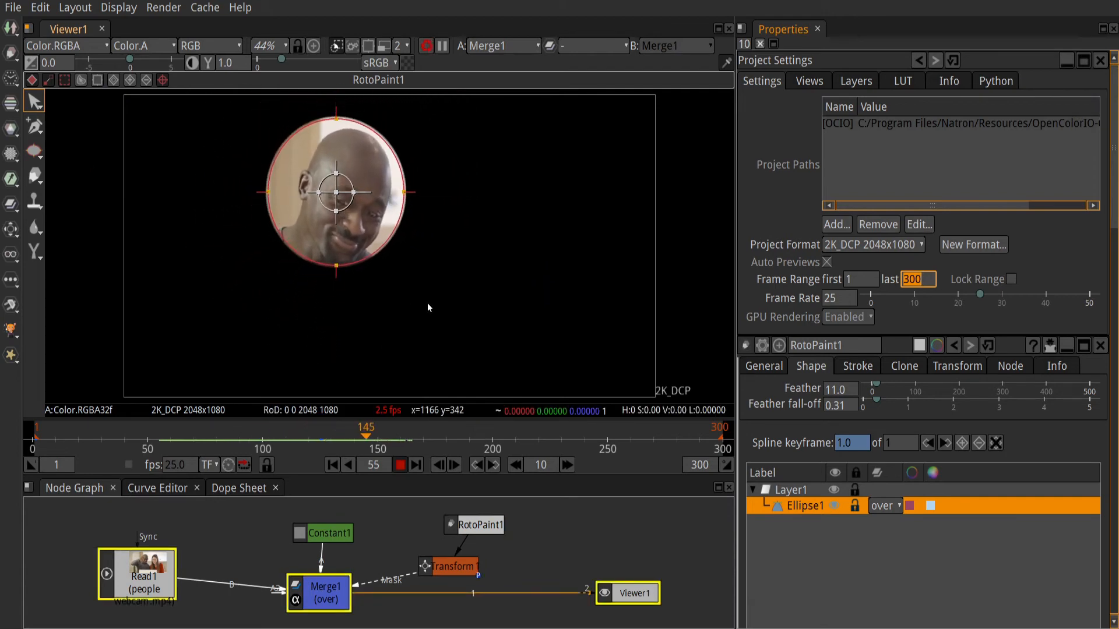
{"action": "left_click", "coordinate": [401, 465]}
{"action": "left_click", "coordinate": [332, 465]}
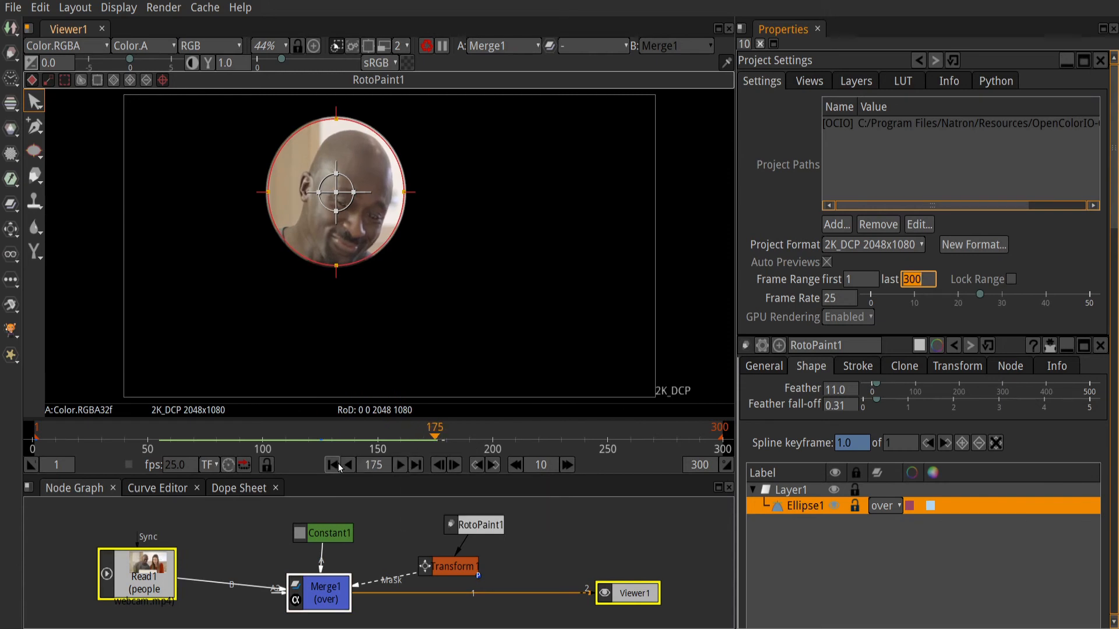
Step: Add a Write node to an empty area of the node graph
{"action": "left_click", "coordinate": [583, 544]}
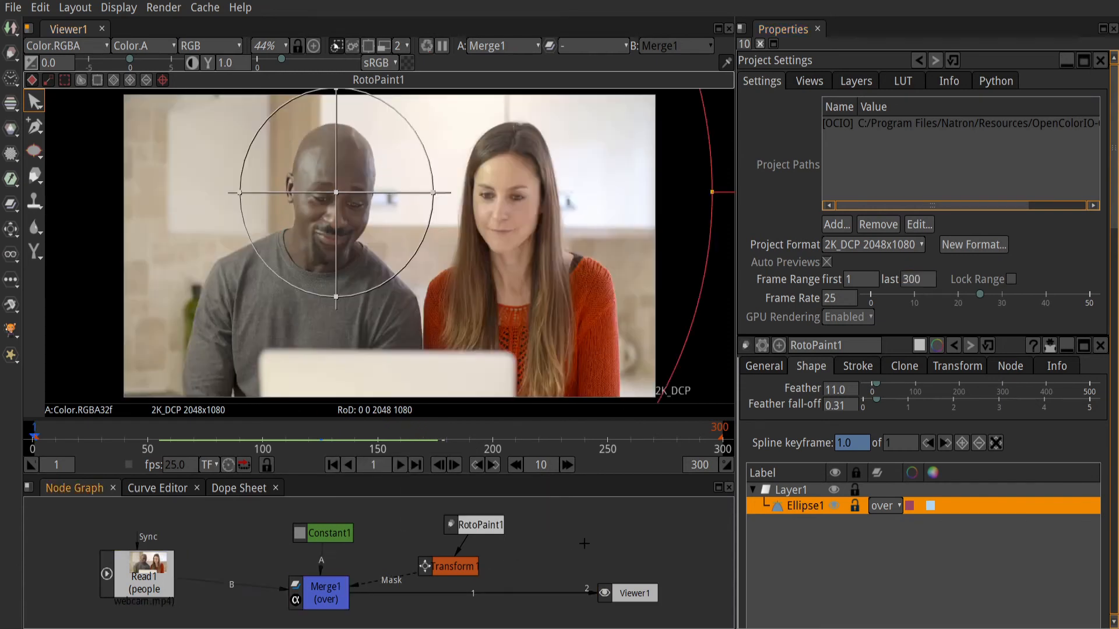
{"action": "key", "text": "Tab"}
{"action": "type", "text": "writ"}
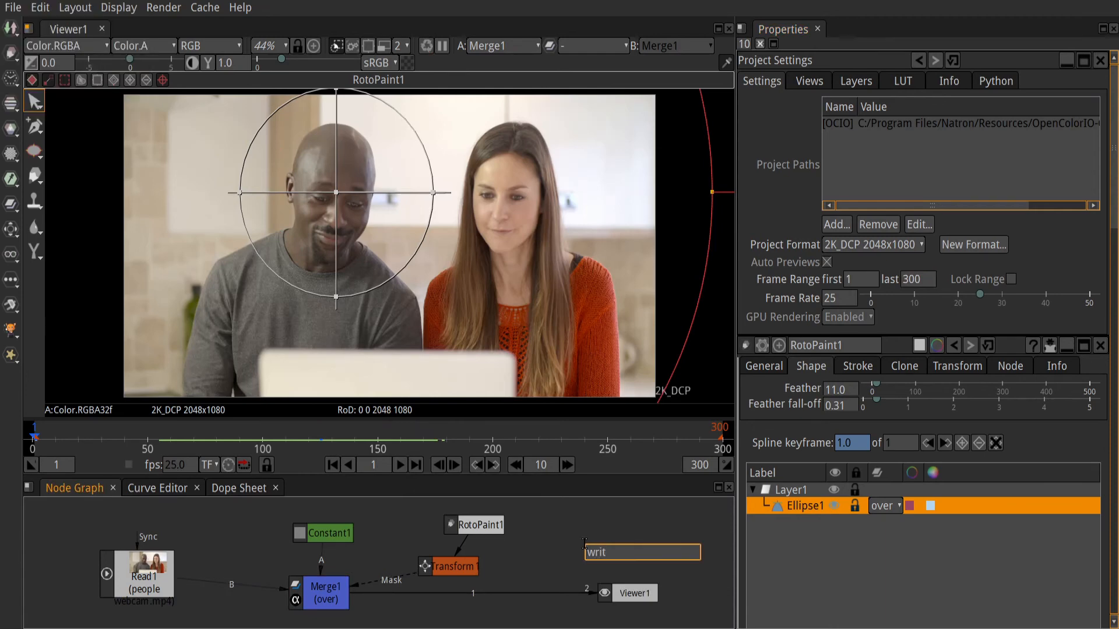
{"action": "key", "text": "Return"}
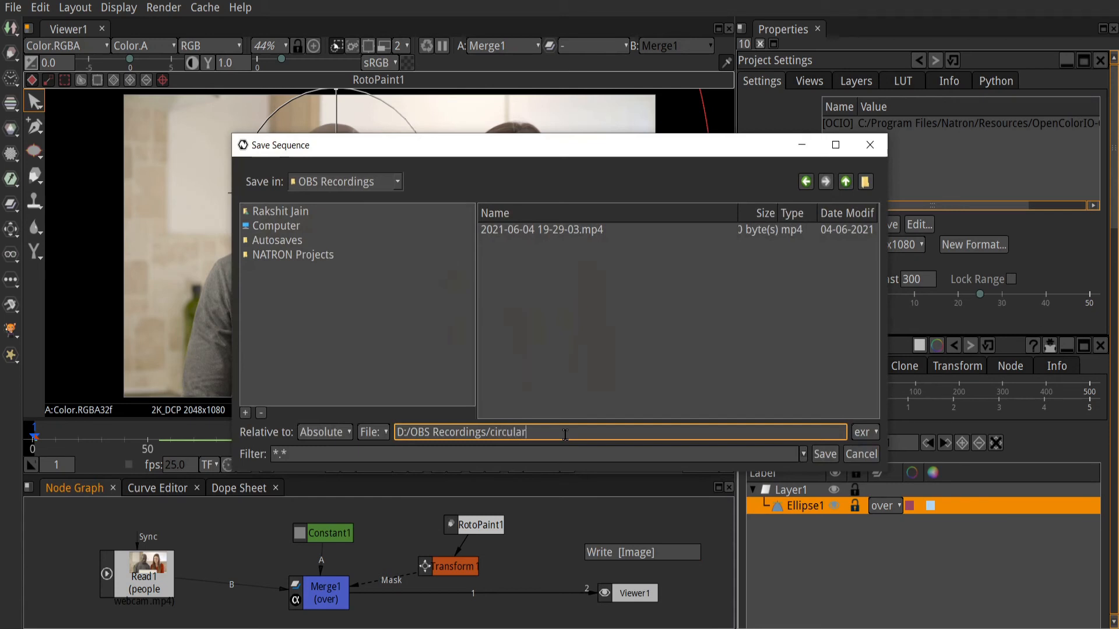
Step: Save the Write node's output as "circular end screen clos up in natron.mp4" in the OBS Recordings folder
{"action": "type", "text": "circular ends"}
{"action": "key", "text": "BackSpace"}
{"action": "type", "text": "screen clos up in natro"}
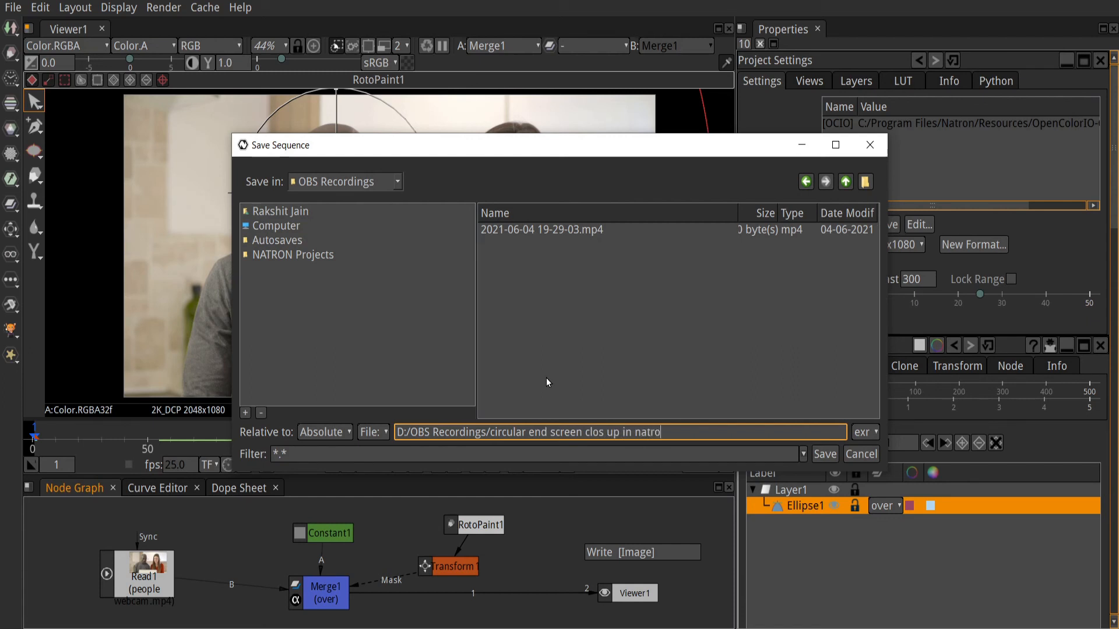
{"action": "type", "text": "n,mp4"}
{"action": "key", "text": "BackSpace"}
{"action": "type", "text": ".mp4"}
{"action": "left_click", "coordinate": [827, 454]}
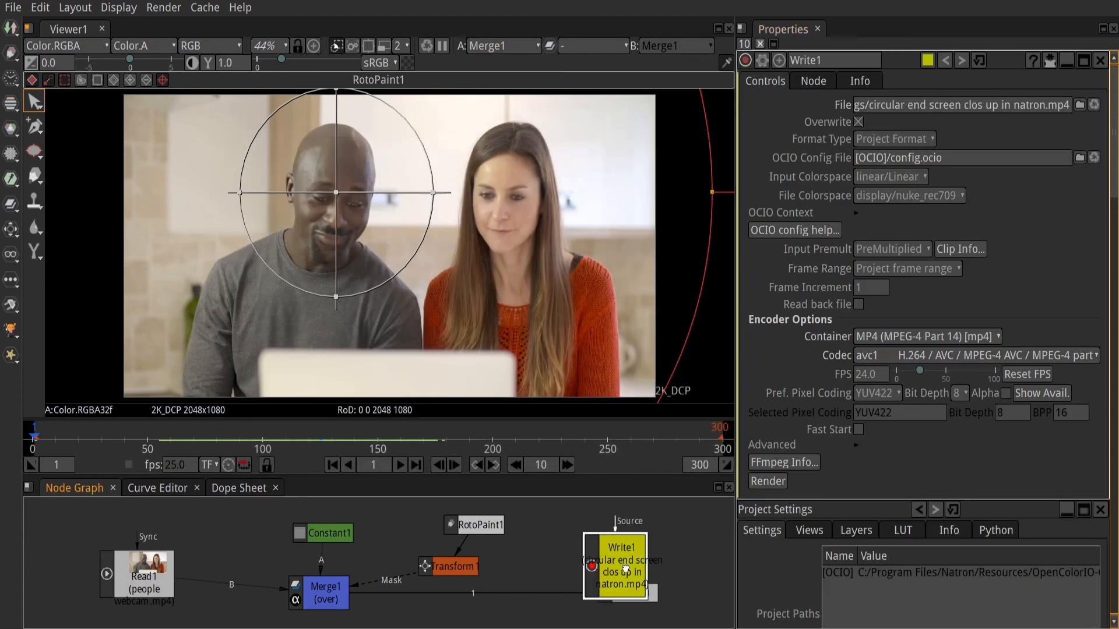
Step: Connect the Write node's Source input to Merge1 and render the video at 25 FPS
{"action": "left_click_drag", "start_coordinate": [625, 569], "coordinate": [329, 589]}
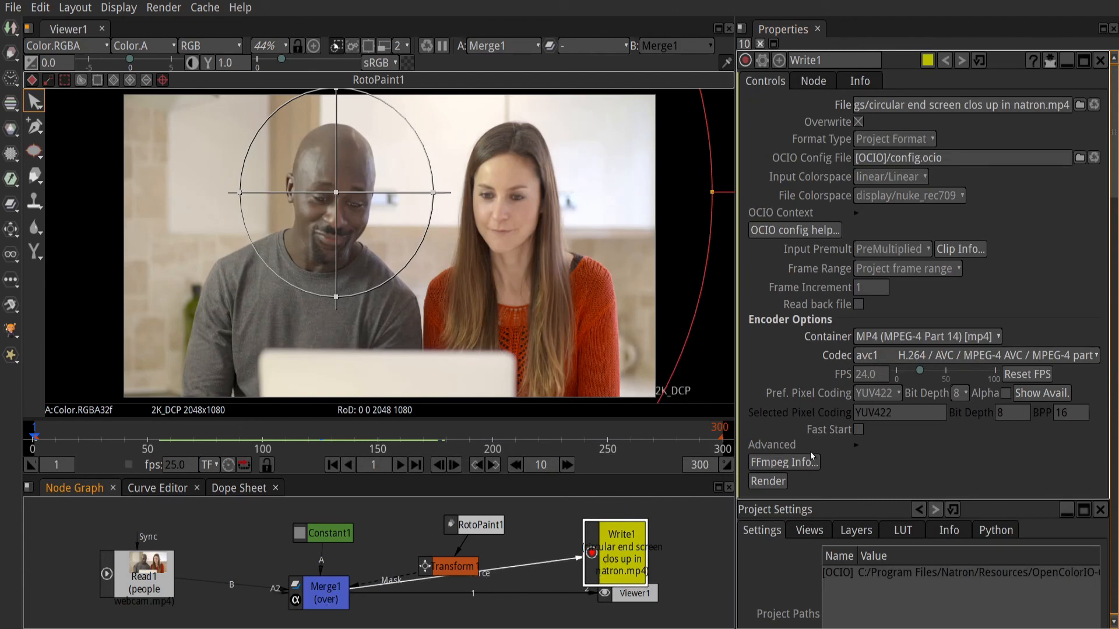
{"action": "left_click", "coordinate": [870, 376]}
{"action": "key", "text": "ctrl+a"}
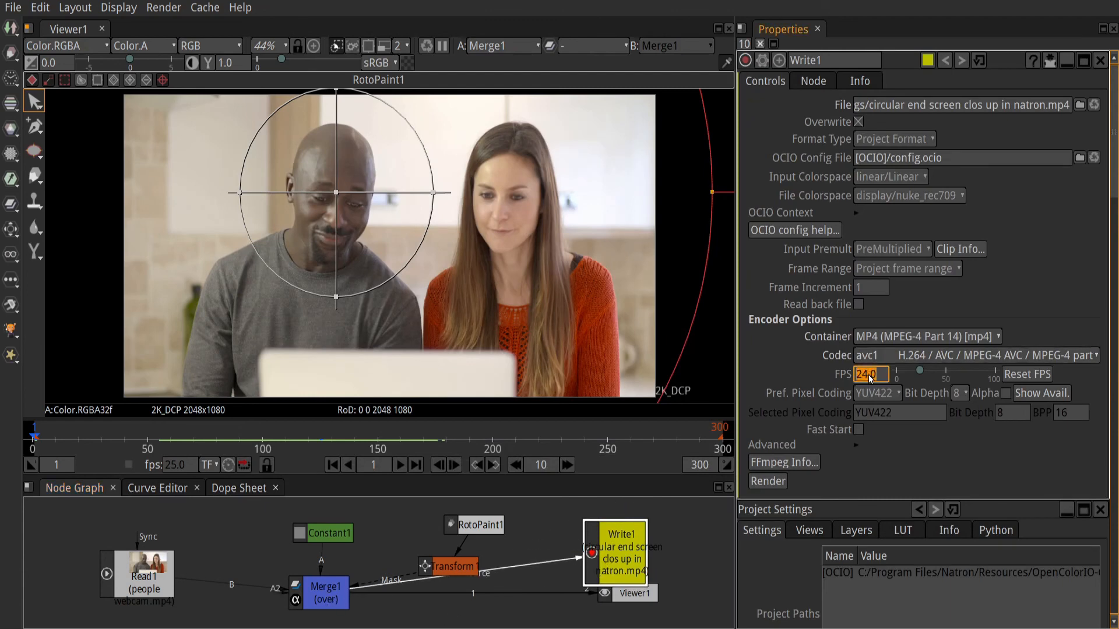
{"action": "type", "text": "25"}
{"action": "key", "text": "Return"}
{"action": "left_click", "coordinate": [771, 482]}
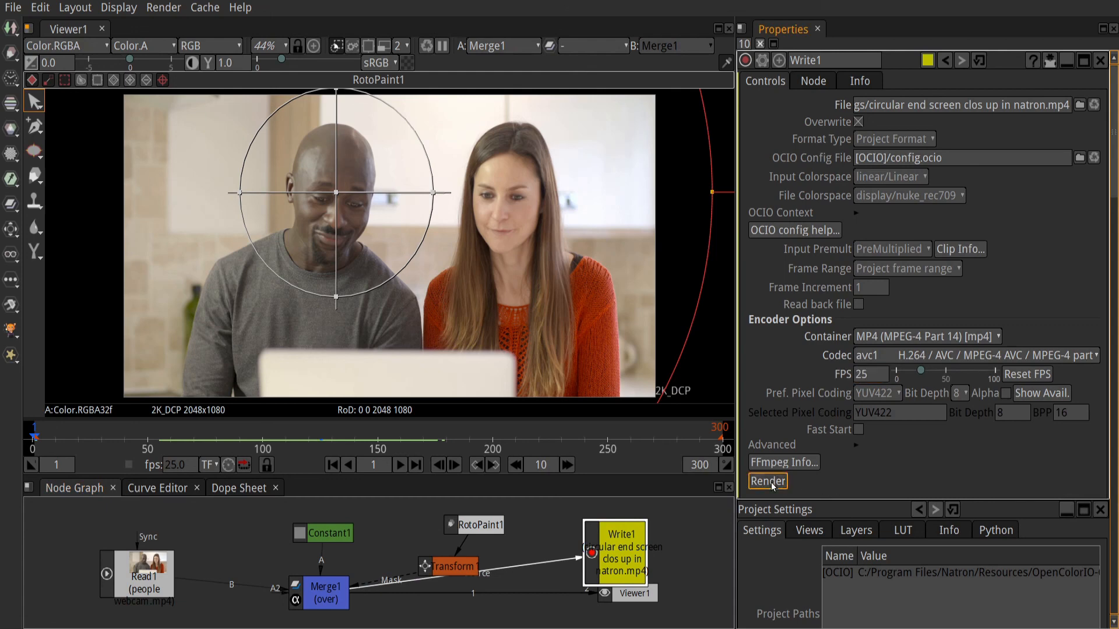